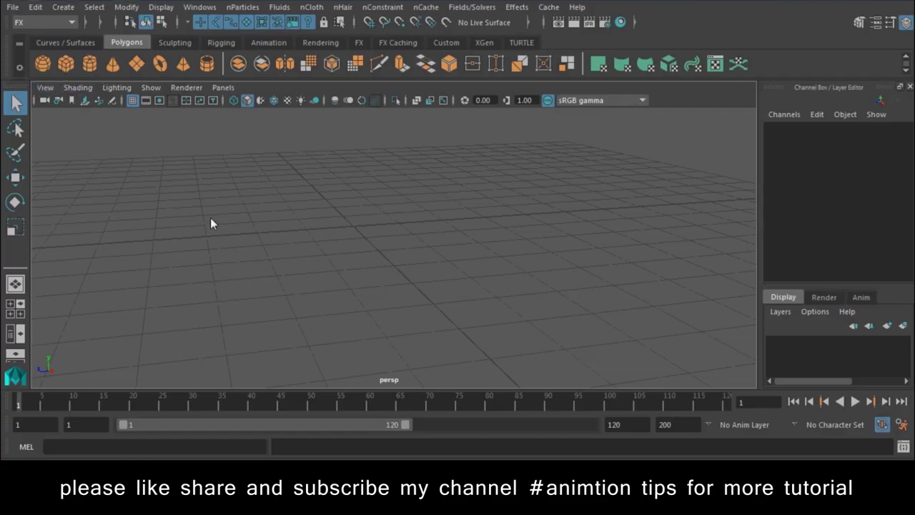
Draw a polygon cube on the grid and scale it narrower along X.
{"action": "mouse_move", "coordinate": [306, 222]}
{"action": "left_mouse_down"}
{"action": "mouse_move", "coordinate": [125, 250]}
{"action": "mouse_move", "coordinate": [146, 125]}
{"action": "mouse_move", "coordinate": [141, 77]}
{"action": "left_mouse_up"}
{"action": "key", "text": "w"}
{"action": "key", "text": "f"}
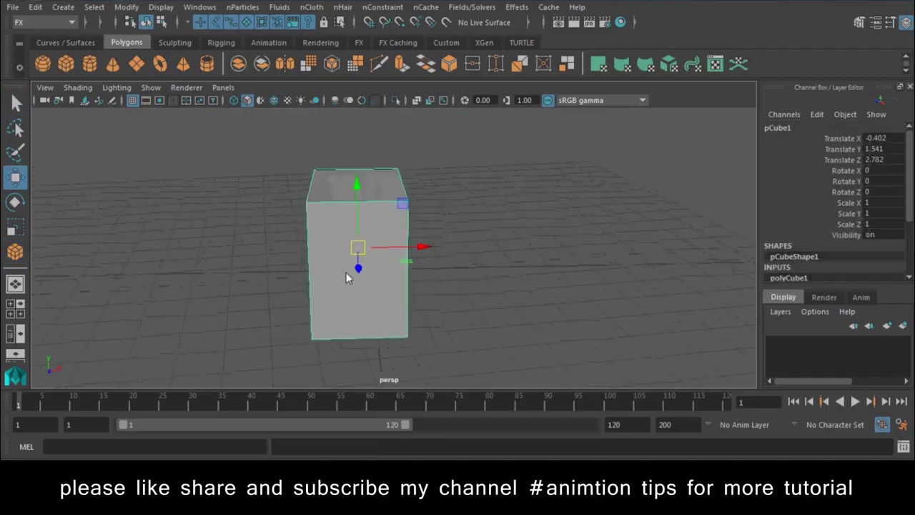
{"action": "key", "text": "r"}
{"action": "mouse_move", "coordinate": [419, 248]}
{"action": "left_mouse_down"}
{"action": "mouse_move", "coordinate": [329, 261]}
{"action": "mouse_move", "coordinate": [291, 150]}
{"action": "left_mouse_up"}
{"action": "key", "text": "w"}
Inset and extrude the top face, pushing it down to hollow the box with thin walls.
{"action": "right_click_drag", "start_coordinate": [291, 150], "coordinate": [291, 110]}
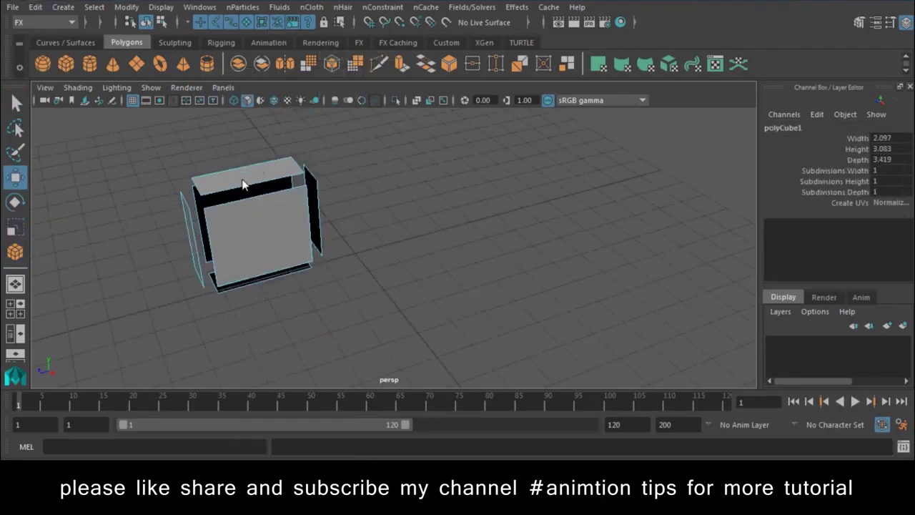
{"action": "right_click_drag", "start_coordinate": [255, 168], "coordinate": [251, 121]}
{"action": "left_click", "coordinate": [239, 186]}
{"action": "mouse_move", "coordinate": [239, 186]}
{"action": "left_mouse_down", "text": "alt"}
{"action": "mouse_move", "coordinate": [319, 224]}
{"action": "mouse_move", "coordinate": [374, 290]}
{"action": "mouse_move", "coordinate": [450, 308]}
{"action": "left_mouse_up", "text": "alt"}
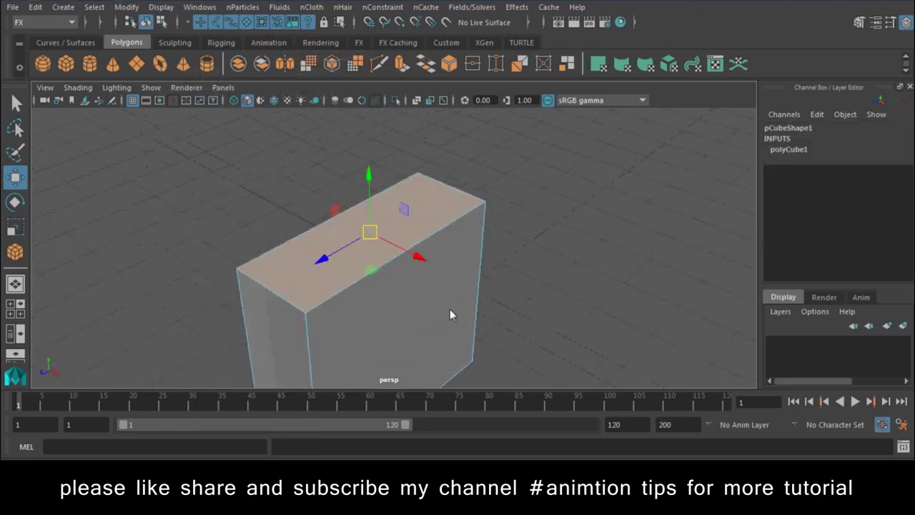
{"action": "left_click", "coordinate": [402, 64]}
{"action": "left_click_drag", "start_coordinate": [397, 266], "coordinate": [421, 284]}
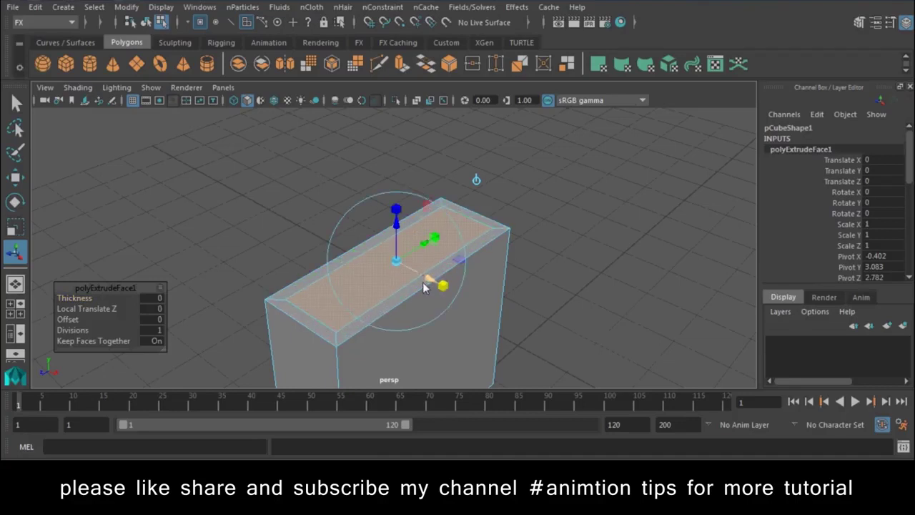
{"action": "key", "text": "w"}
{"action": "key", "text": "ctrl+e"}
{"action": "mouse_move", "coordinate": [398, 207]}
{"action": "left_mouse_down"}
{"action": "mouse_move", "coordinate": [391, 303]}
{"action": "mouse_move", "coordinate": [419, 251]}
{"action": "left_mouse_up"}
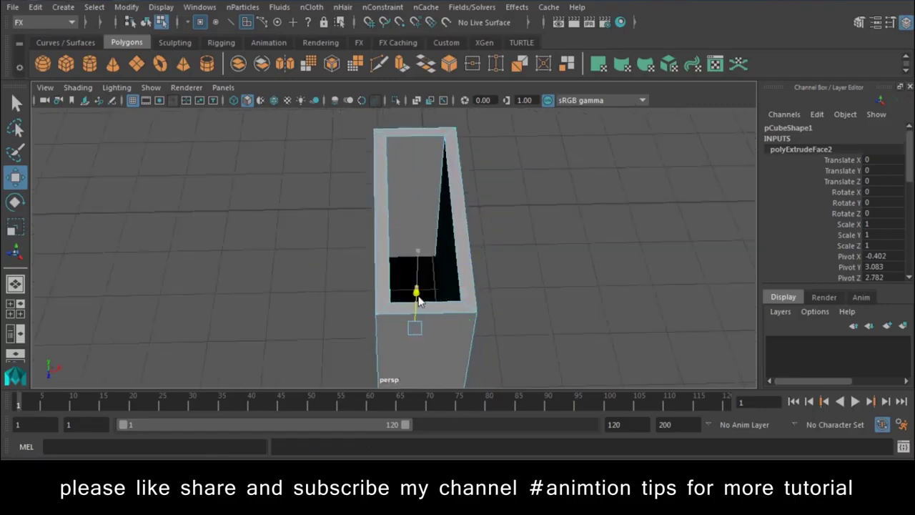
{"action": "right_click_drag", "start_coordinate": [419, 281], "coordinate": [453, 178]}
{"action": "left_click", "coordinate": [597, 260]}
{"action": "mouse_move", "coordinate": [598, 261]}
{"action": "left_mouse_down", "text": "alt"}
{"action": "mouse_move", "coordinate": [384, 229]}
{"action": "mouse_move", "coordinate": [422, 258]}
{"action": "left_mouse_up", "text": "alt"}
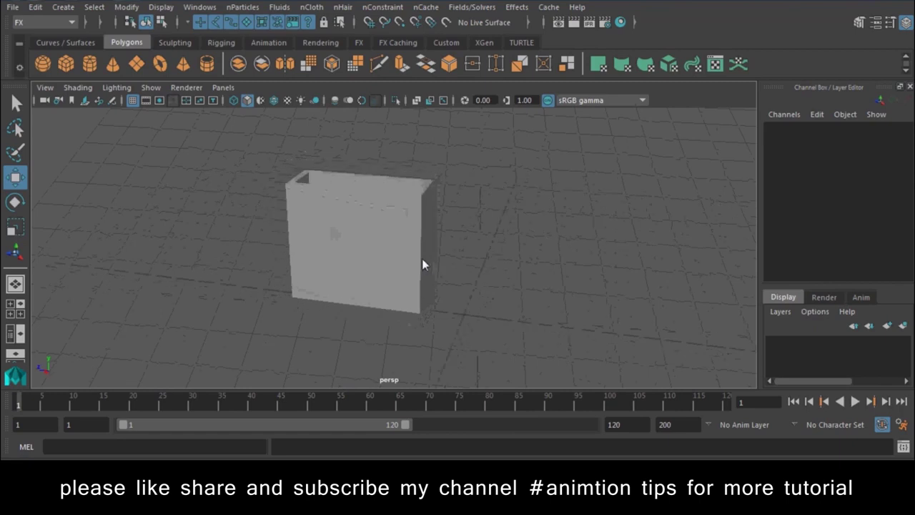
Create a polygon sphere beside the box and delete its upper faces to leave a bowl.
{"action": "left_click", "coordinate": [44, 65]}
{"action": "left_click_drag", "start_coordinate": [496, 222], "coordinate": [493, 270]}
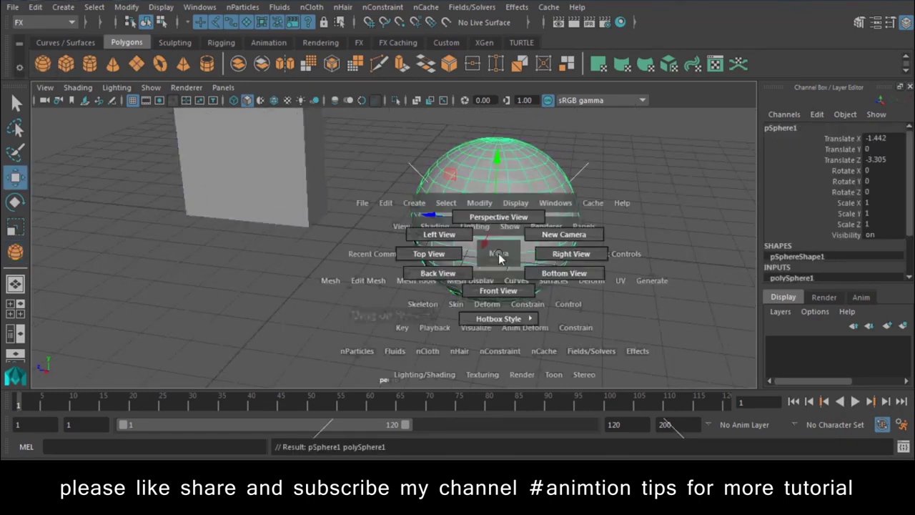
{"action": "right_click", "coordinate": [336, 226]}
{"action": "left_click_drag", "start_coordinate": [499, 189], "coordinate": [291, 245]}
{"action": "key", "text": "Delete"}
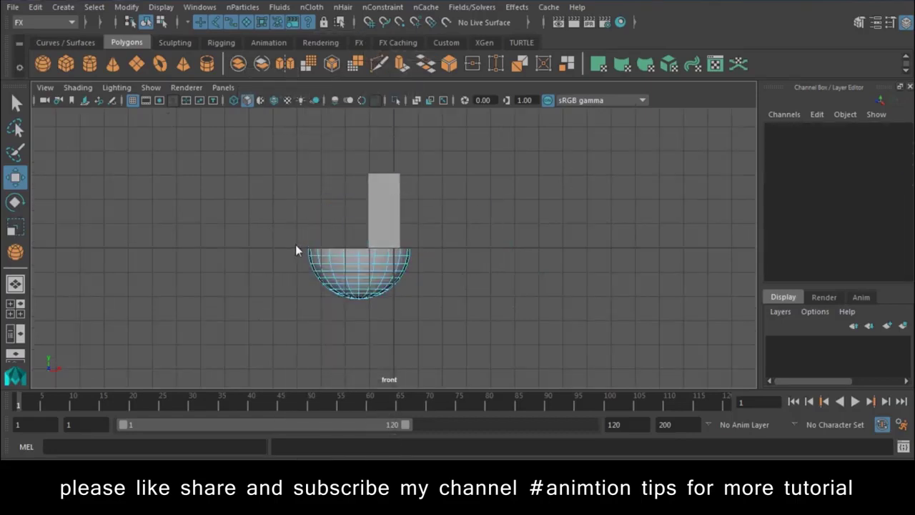
{"action": "key", "text": "space"}
{"action": "left_click_drag", "start_coordinate": [363, 242], "coordinate": [375, 218]}
Extrude the bowl's faces to give its walls thickness.
{"action": "right_click_drag", "start_coordinate": [485, 246], "coordinate": [536, 57]}
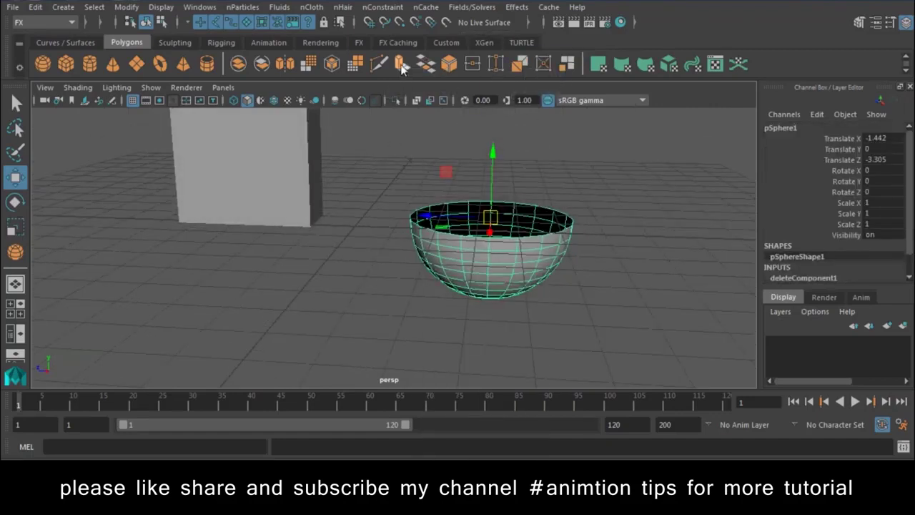
{"action": "left_click", "coordinate": [401, 64]}
{"action": "mouse_move", "coordinate": [500, 336]}
{"action": "left_mouse_down", "text": "alt"}
{"action": "mouse_move", "coordinate": [468, 325]}
{"action": "mouse_move", "coordinate": [473, 333]}
{"action": "left_mouse_up", "text": "alt"}
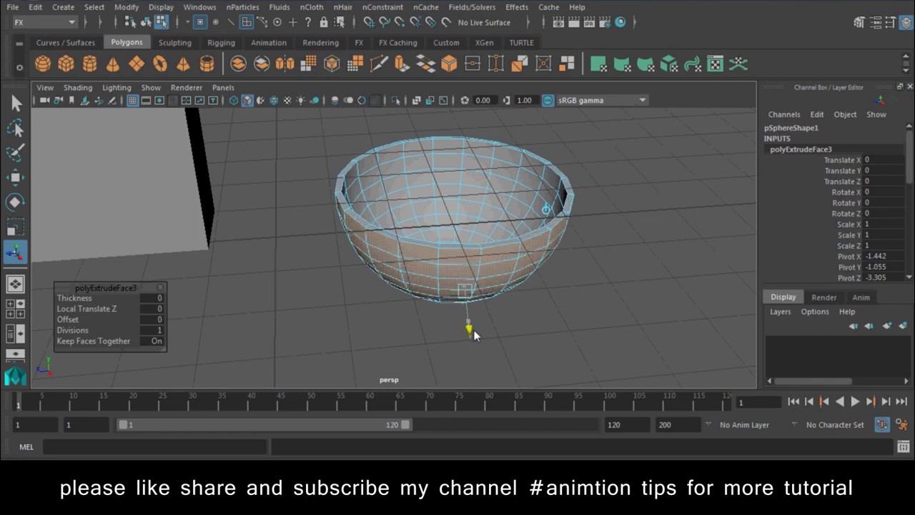
{"action": "right_click_drag", "start_coordinate": [528, 172], "coordinate": [613, 52]}
{"action": "left_click_drag", "start_coordinate": [631, 212], "coordinate": [501, 232], "text": "alt"}
Raise the bowl above the ground to Translate Y 2.393.
{"action": "key", "text": "w"}
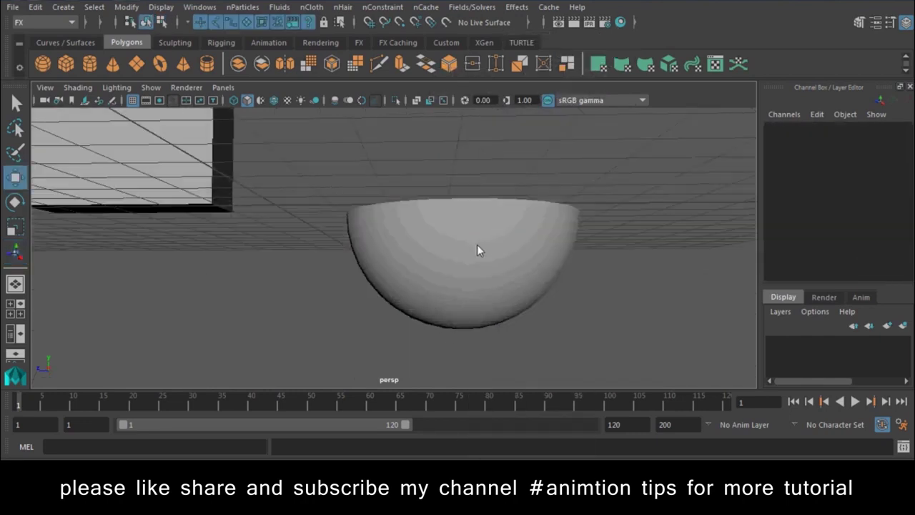
{"action": "left_click", "coordinate": [458, 236]}
{"action": "left_click_drag", "start_coordinate": [461, 167], "coordinate": [465, 46]}
{"action": "left_click_drag", "start_coordinate": [316, 217], "coordinate": [381, 298], "text": "alt"}
Delete the construction history of both the box and the bowl.
{"action": "left_click_drag", "start_coordinate": [590, 174], "coordinate": [183, 314]}
{"action": "left_click", "coordinate": [35, 6]}
{"action": "mouse_move", "coordinate": [73, 165]}
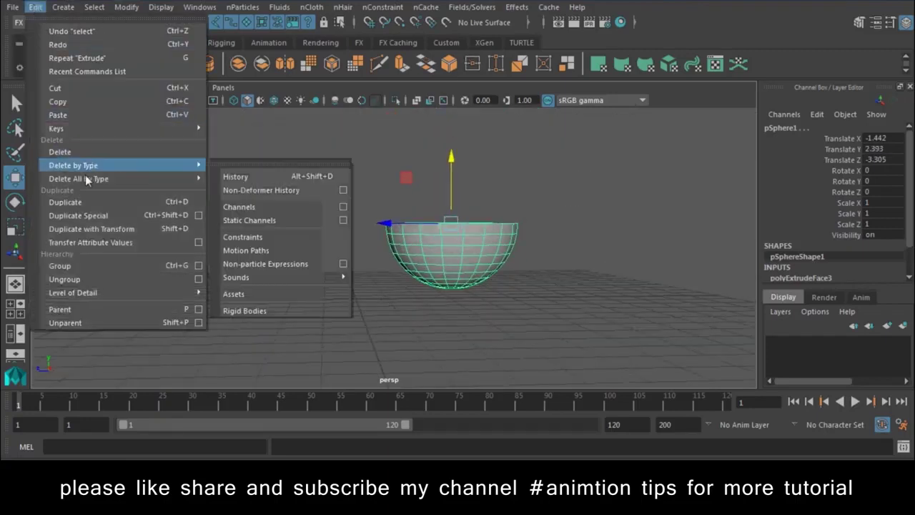
{"action": "left_click", "coordinate": [323, 176]}
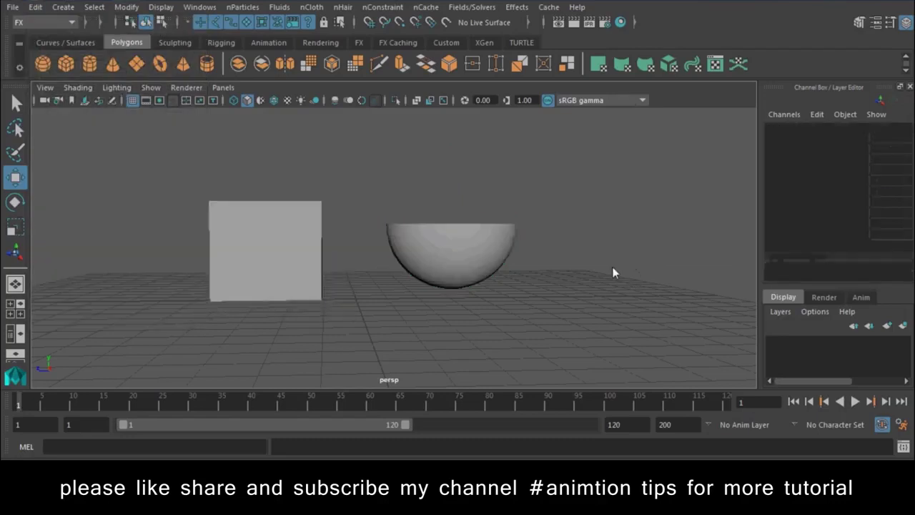
Set a keyframe on the box at frame 30.
{"action": "left_click", "coordinate": [286, 261]}
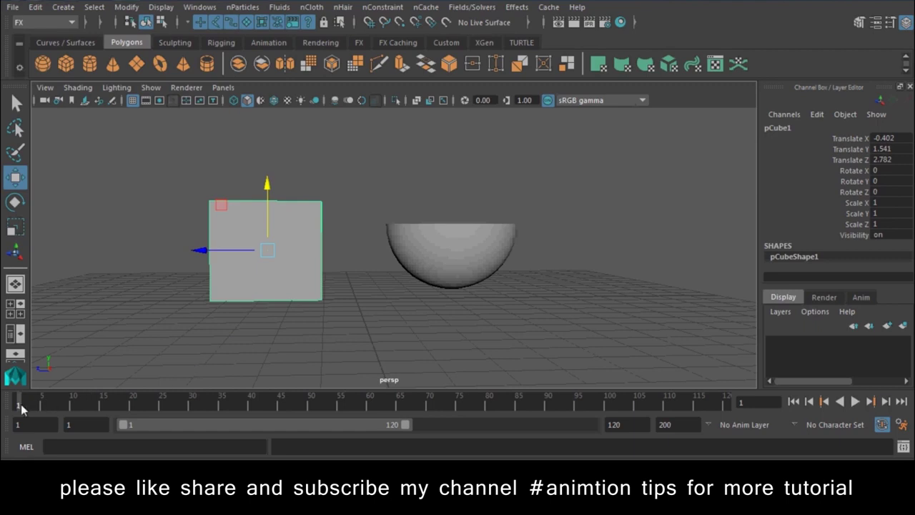
{"action": "key", "text": "alt+v"}
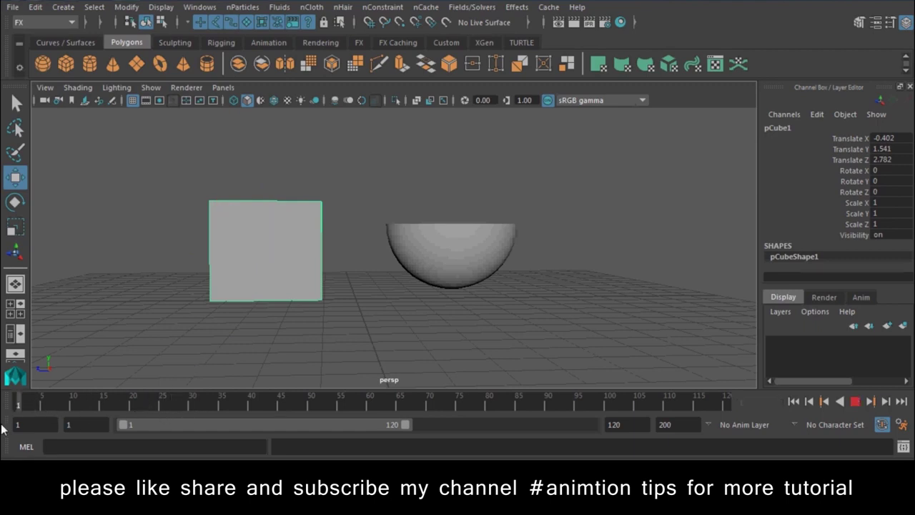
{"action": "key", "text": "alt+v"}
{"action": "key", "text": "s"}
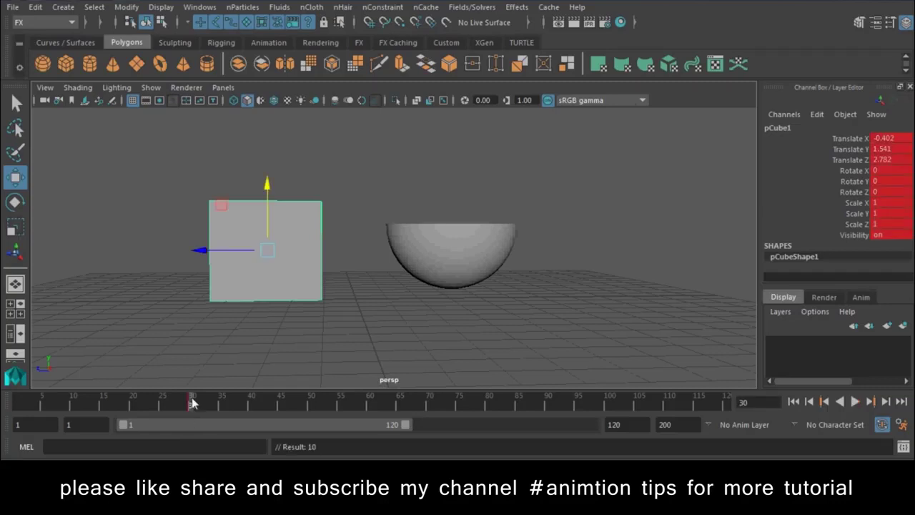
At frame 45, tip the box over on X and lift it above the bowl.
{"action": "key", "text": "alt+v"}
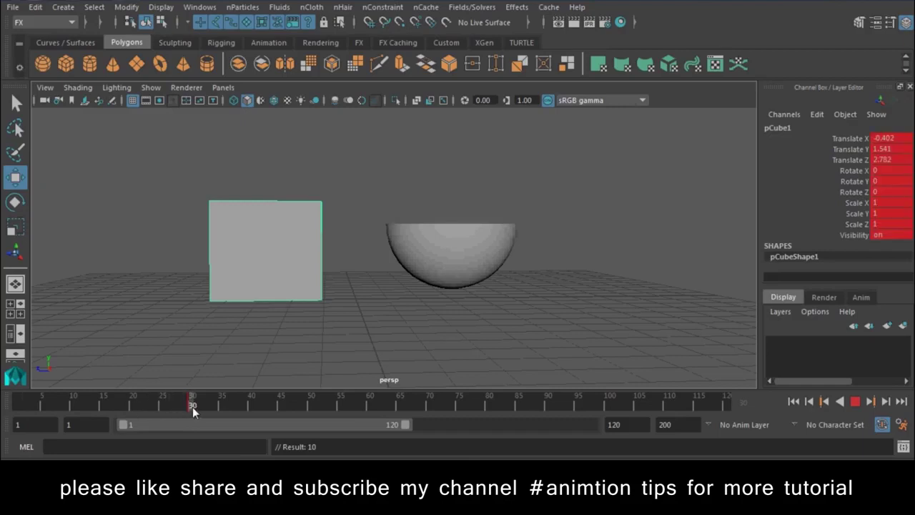
{"action": "left_click", "coordinate": [277, 411]}
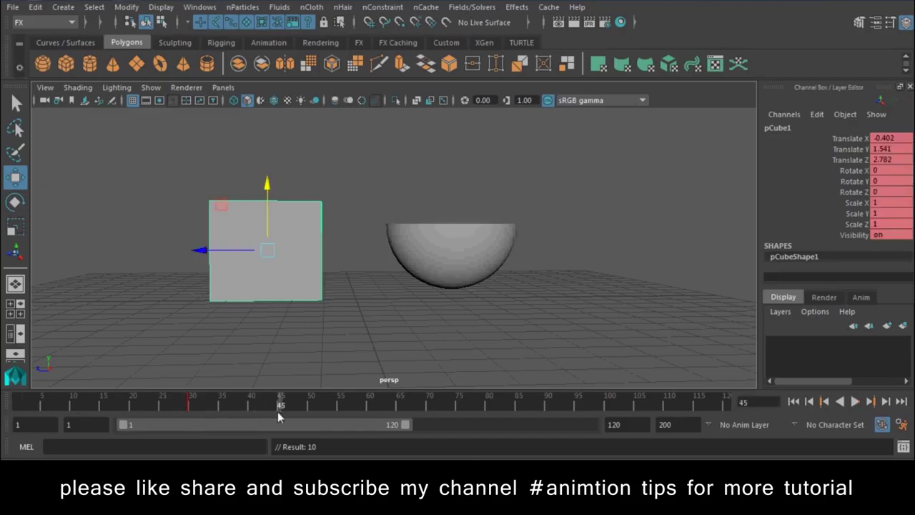
{"action": "key", "text": "e"}
{"action": "left_click_drag", "start_coordinate": [325, 218], "coordinate": [347, 297]}
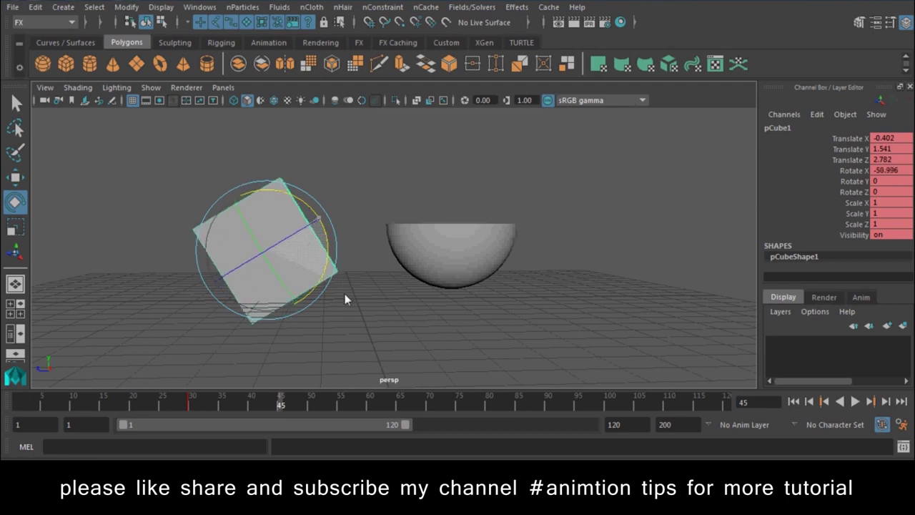
{"action": "key", "text": "w"}
{"action": "left_click_drag", "start_coordinate": [266, 250], "coordinate": [347, 160]}
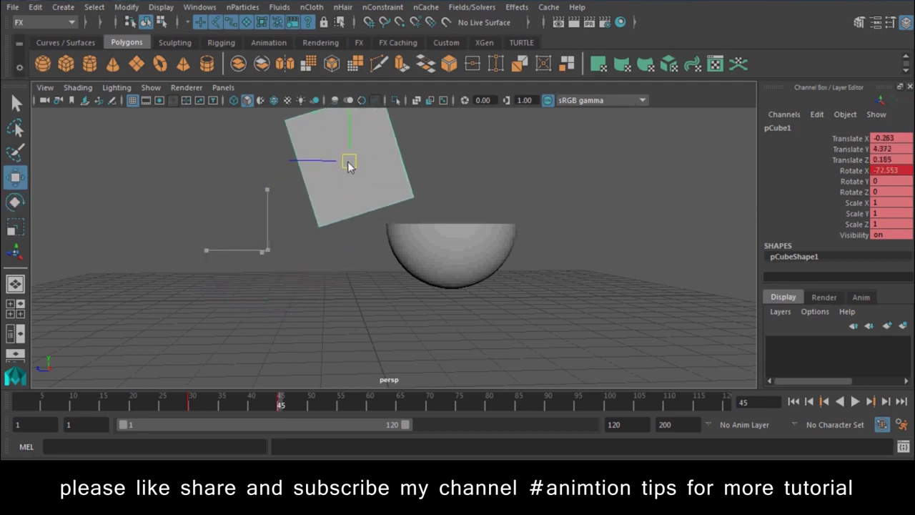
Adjust the box's tilt at frame 38.
{"action": "left_click_drag", "start_coordinate": [289, 392], "coordinate": [240, 400]}
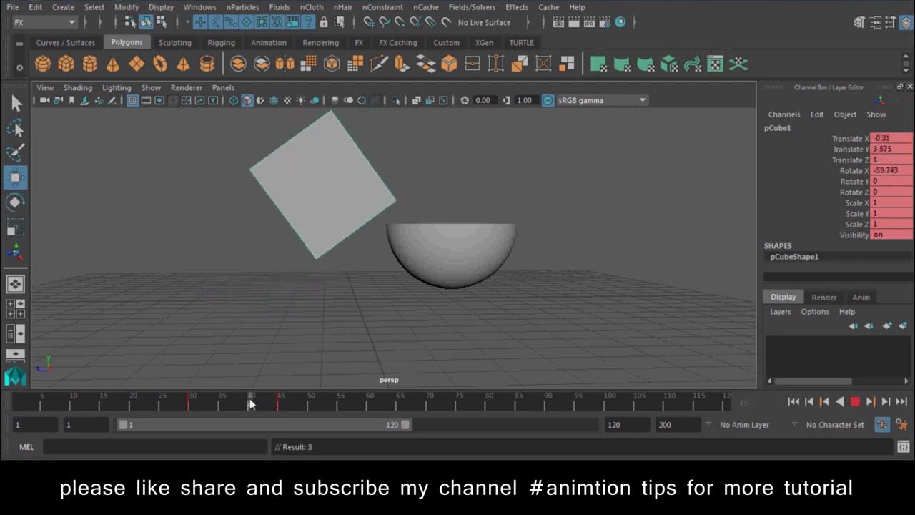
{"action": "key", "text": "e"}
{"action": "mouse_move", "coordinate": [376, 189]}
{"action": "left_mouse_down"}
{"action": "mouse_move", "coordinate": [367, 178]}
{"action": "mouse_move", "coordinate": [328, 323]}
{"action": "left_mouse_up"}
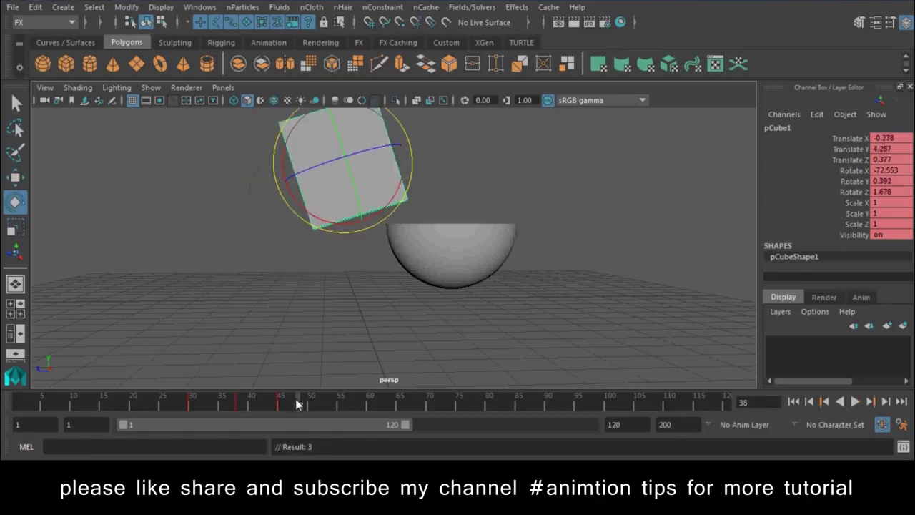
Stretch the keys from frames 34–49 out to frame 79 on the time slider.
{"action": "mouse_move", "coordinate": [289, 402]}
{"action": "left_mouse_down"}
{"action": "mouse_move", "coordinate": [296, 404]}
{"action": "mouse_move", "coordinate": [230, 411]}
{"action": "left_mouse_up"}
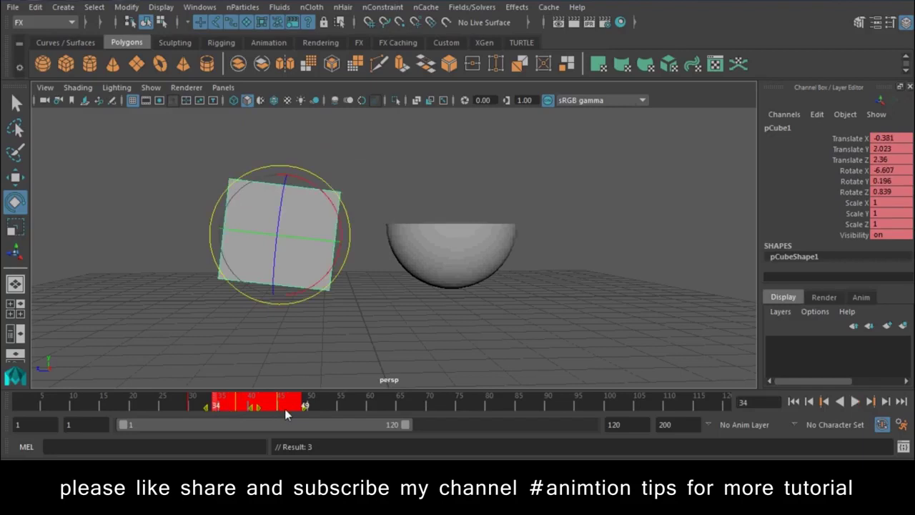
{"action": "left_click_drag", "start_coordinate": [304, 412], "coordinate": [403, 399]}
{"action": "left_click", "coordinate": [483, 402]}
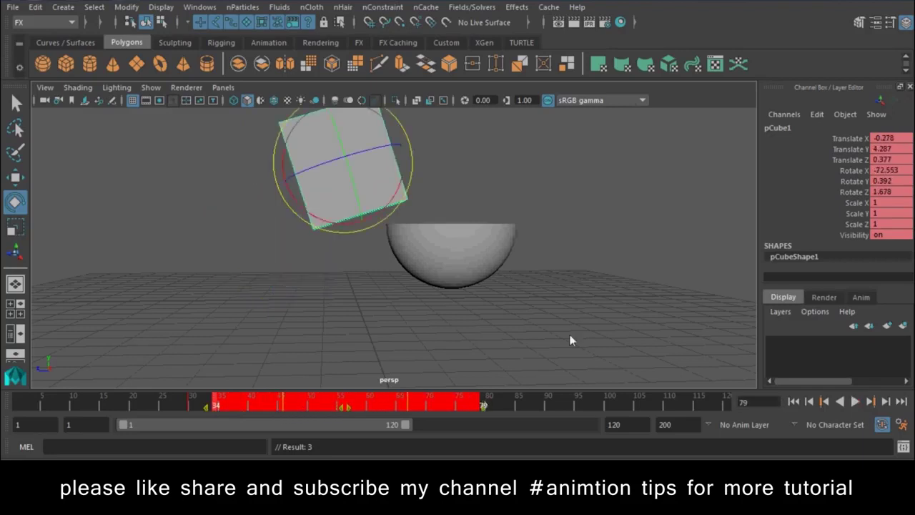
{"action": "left_click", "coordinate": [569, 334]}
Play back the pour animation, then rewind to frame 1 and reframe closer on the box.
{"action": "left_click", "coordinate": [793, 402]}
{"action": "left_click", "coordinate": [855, 401]}
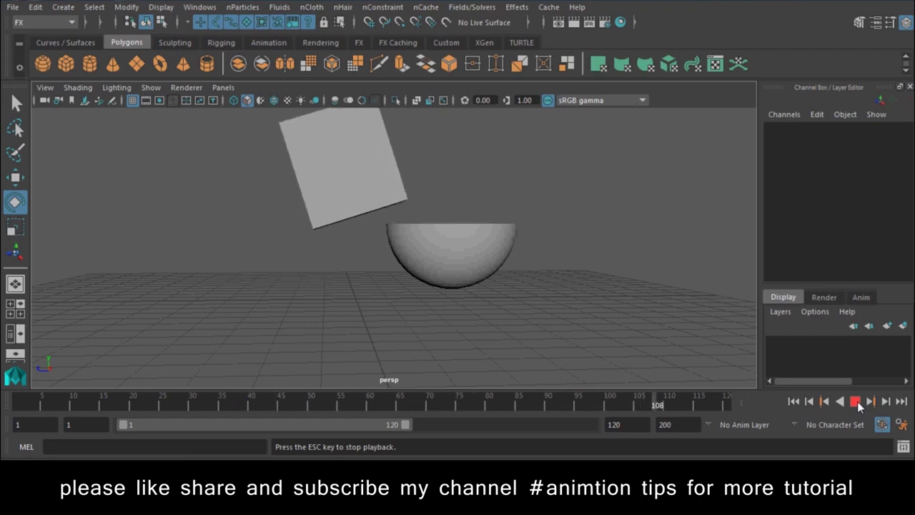
{"action": "left_click", "coordinate": [856, 403]}
{"action": "key", "text": "w"}
{"action": "left_click_drag", "start_coordinate": [589, 310], "coordinate": [431, 301], "text": "alt"}
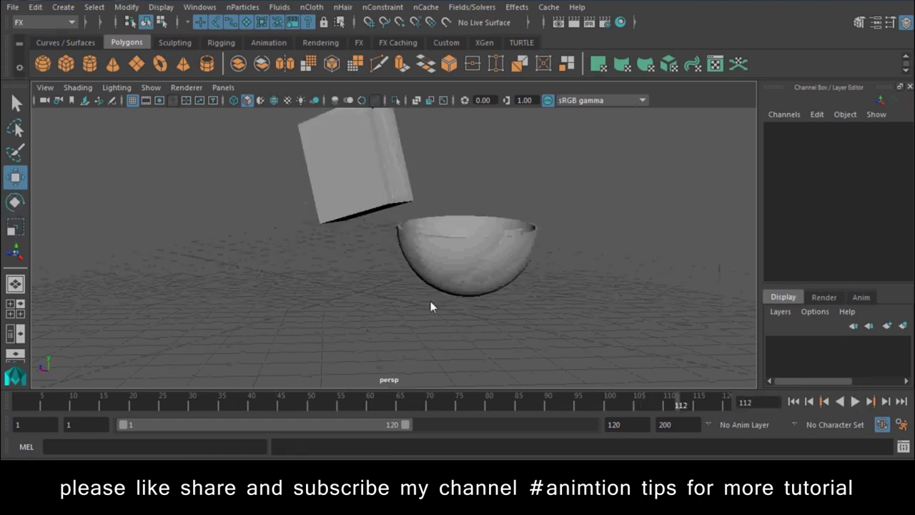
{"action": "left_click", "coordinate": [794, 402]}
{"action": "mouse_move", "coordinate": [259, 276]}
{"action": "right_mouse_down", "text": "alt"}
{"action": "mouse_move", "coordinate": [343, 280]}
{"action": "mouse_move", "coordinate": [323, 315]}
{"action": "mouse_move", "coordinate": [460, 369]}
{"action": "right_mouse_up", "text": "alt"}
{"action": "left_click", "coordinate": [422, 329]}
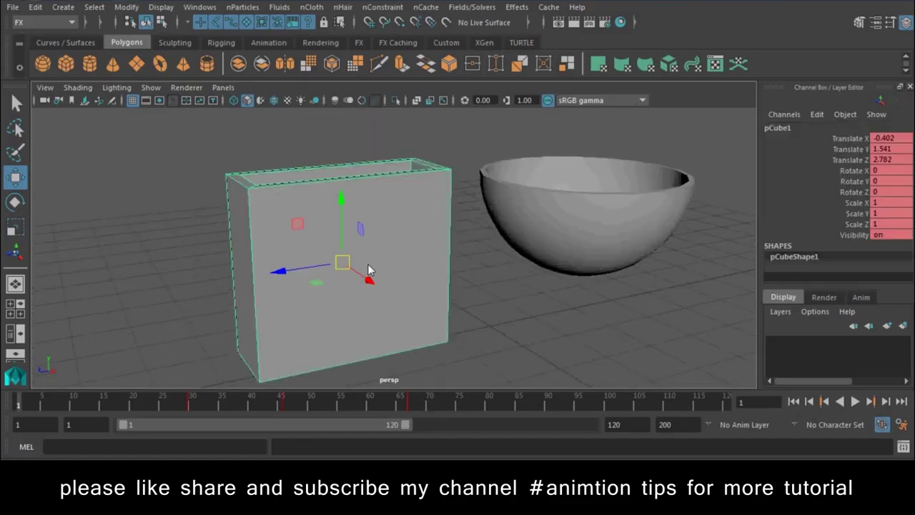
Set Balls as the default nParticle type in nParticles Create Options.
{"action": "left_click", "coordinate": [221, 183]}
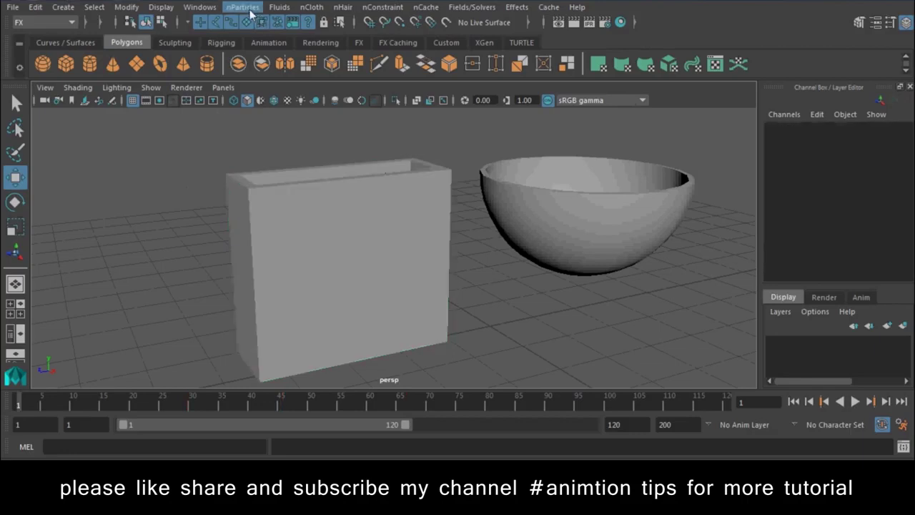
{"action": "left_click", "coordinate": [243, 7]}
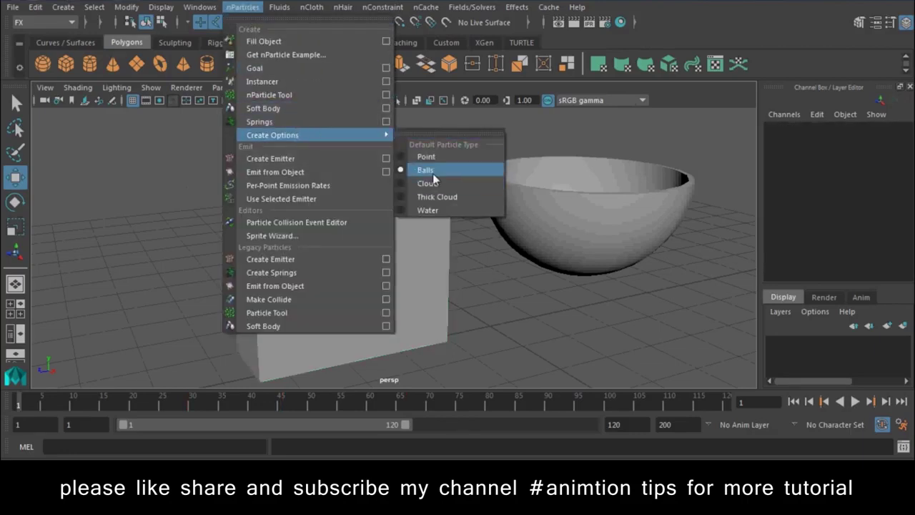
{"action": "mouse_move", "coordinate": [272, 135]}
{"action": "left_click", "coordinate": [442, 156]}
{"action": "left_click", "coordinate": [242, 8]}
{"action": "left_click", "coordinate": [433, 175]}
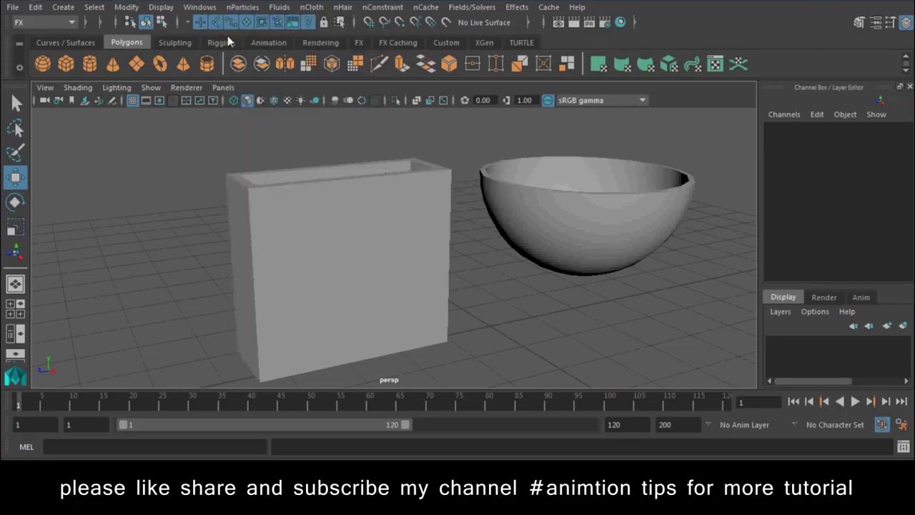
Select the box and orbit to look down inside it.
{"action": "left_click", "coordinate": [347, 248]}
{"action": "mouse_move", "coordinate": [347, 248]}
{"action": "left_mouse_down", "text": "alt"}
{"action": "mouse_move", "coordinate": [423, 289]}
{"action": "mouse_move", "coordinate": [372, 215]}
{"action": "left_mouse_up", "text": "alt"}
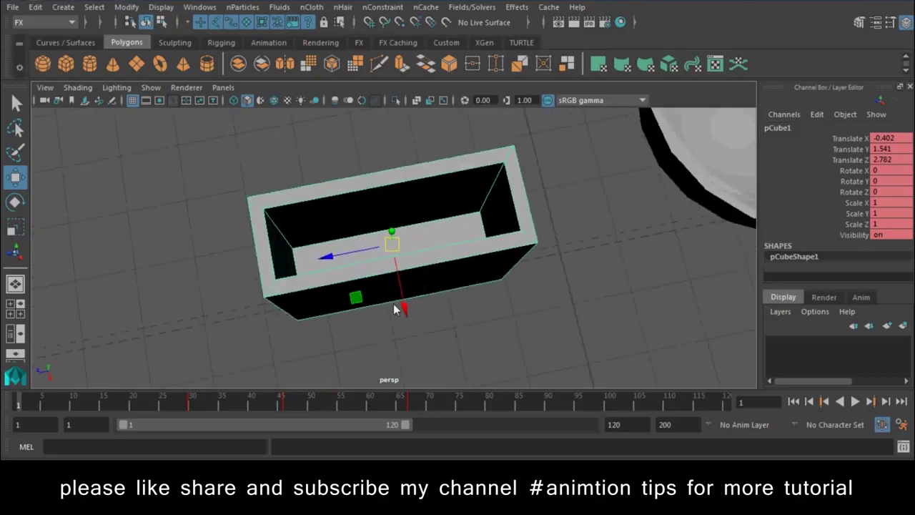
{"action": "left_click", "coordinate": [242, 7]}
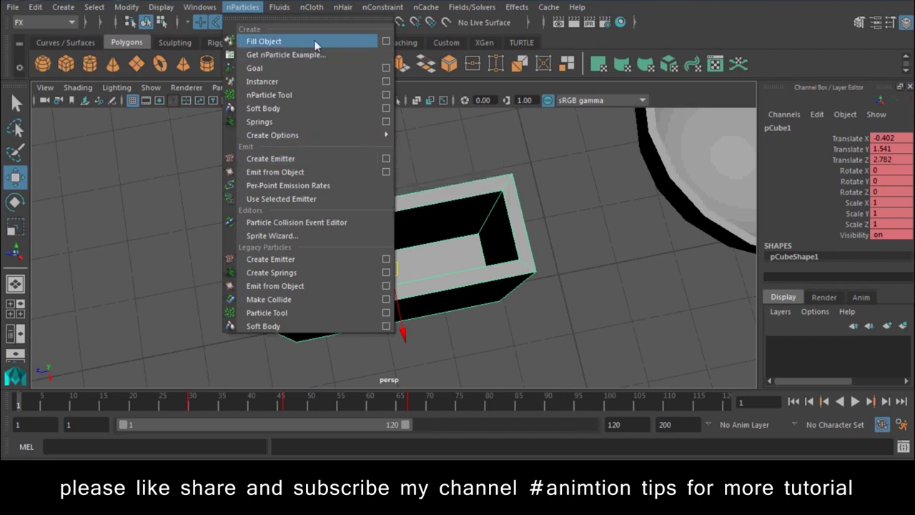
Reset the Particle Fill options to defaults, try a fill, then undo it.
{"action": "left_click", "coordinate": [385, 42]}
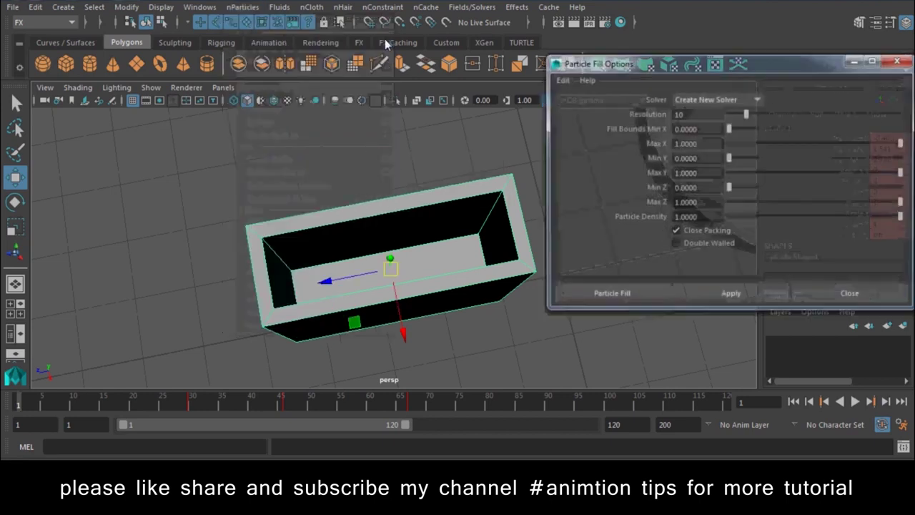
{"action": "left_click", "coordinate": [560, 80]}
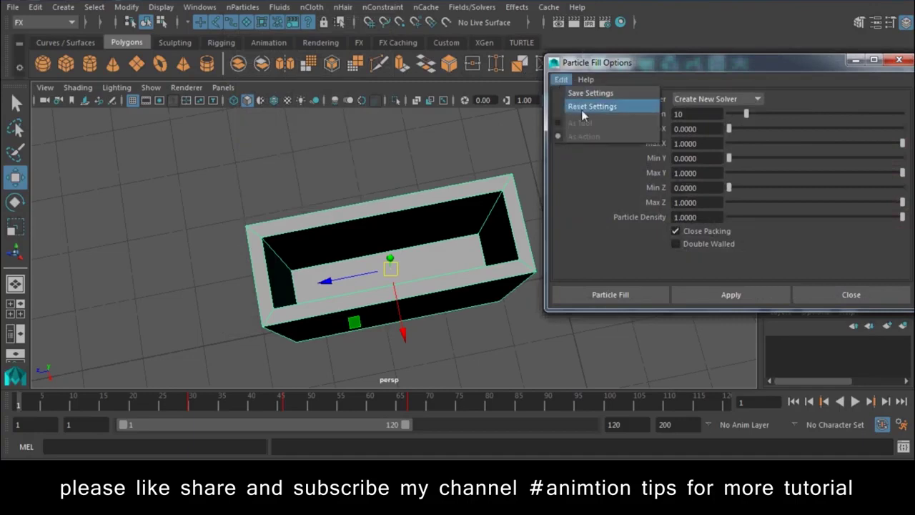
{"action": "left_click", "coordinate": [580, 106]}
{"action": "left_click_drag", "start_coordinate": [490, 203], "coordinate": [499, 216], "text": "alt"}
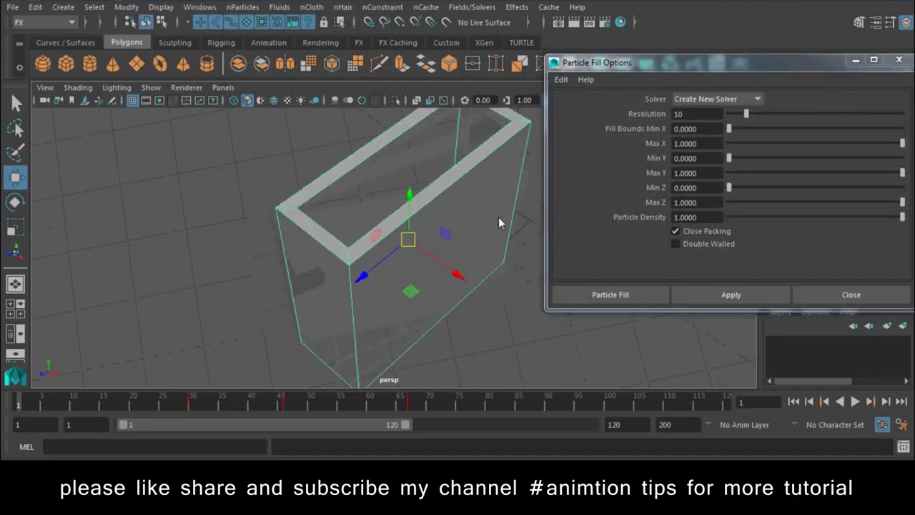
{"action": "left_click", "coordinate": [705, 294]}
{"action": "mouse_move", "coordinate": [522, 309]}
{"action": "left_mouse_down", "text": "alt"}
{"action": "mouse_move", "coordinate": [415, 320]}
{"action": "mouse_move", "coordinate": [457, 331]}
{"action": "mouse_move", "coordinate": [429, 324]}
{"action": "left_mouse_up", "text": "alt"}
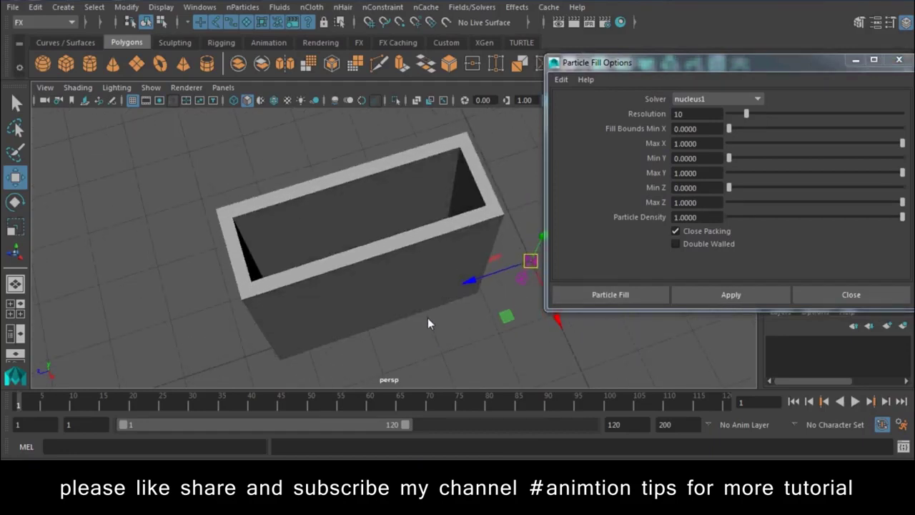
{"action": "key", "text": "ctrl+z"}
{"action": "key", "text": "ctrl+z"}
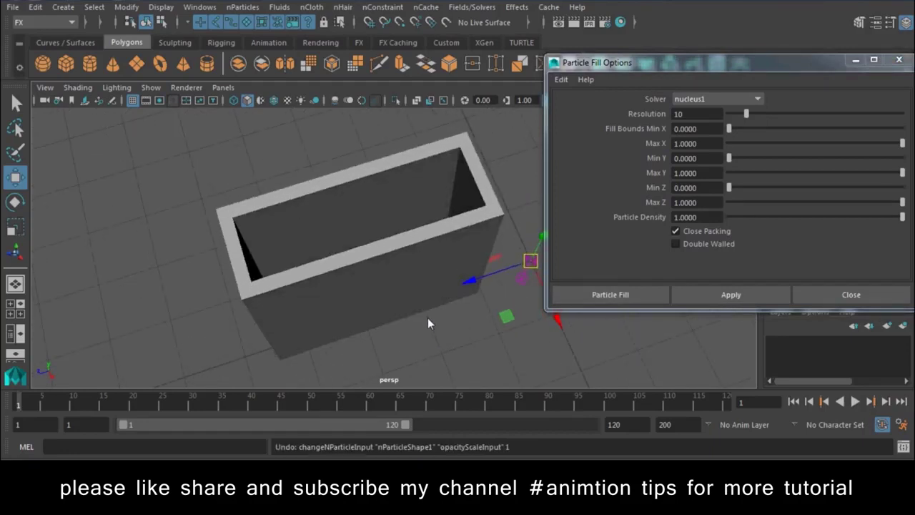
{"action": "key", "text": "ctrl+z"}
{"action": "key", "text": "ctrl+z"}
Fill the box with Double Walled ticked and view the particles in wireframe.
{"action": "left_click_drag", "start_coordinate": [428, 318], "coordinate": [424, 228], "text": "alt"}
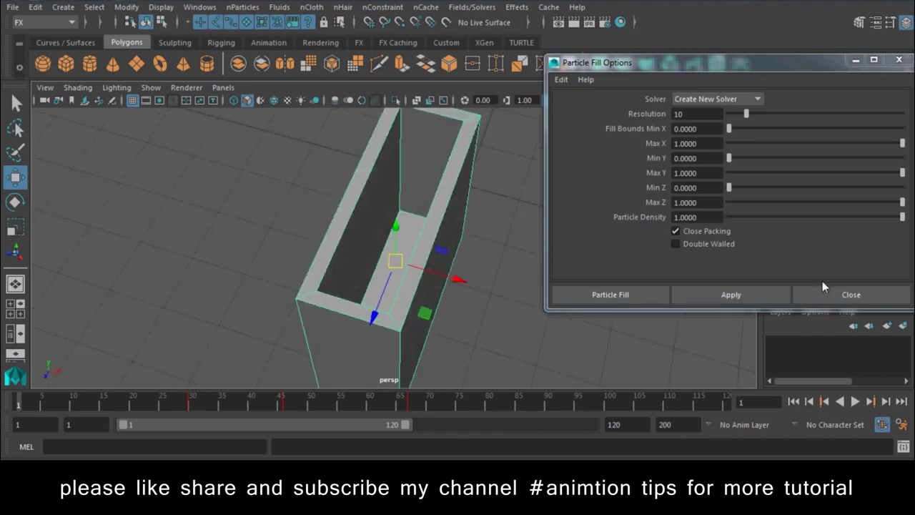
{"action": "left_click", "coordinate": [715, 245]}
{"action": "left_click", "coordinate": [699, 297]}
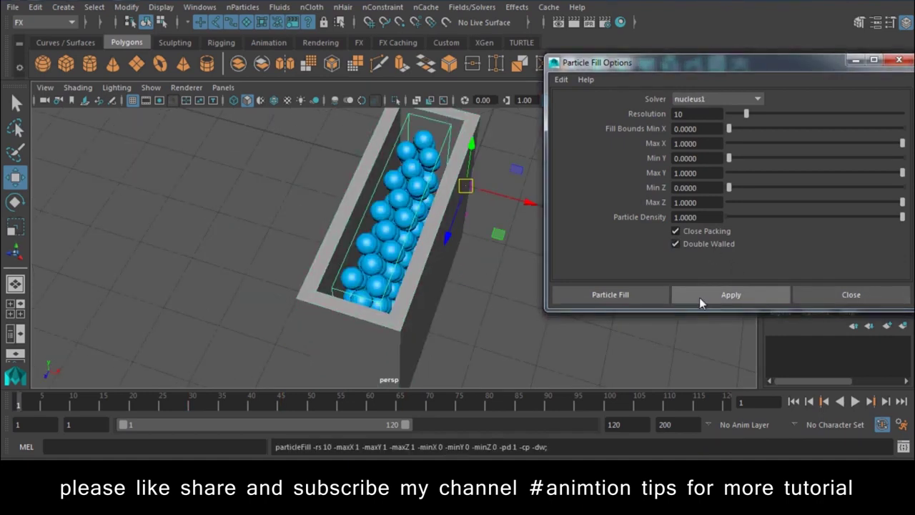
{"action": "mouse_move", "coordinate": [400, 214]}
{"action": "left_mouse_down", "text": "alt"}
{"action": "mouse_move", "coordinate": [277, 258]}
{"action": "mouse_move", "coordinate": [393, 236]}
{"action": "mouse_move", "coordinate": [538, 228]}
{"action": "mouse_move", "coordinate": [389, 221]}
{"action": "mouse_move", "coordinate": [331, 209]}
{"action": "mouse_move", "coordinate": [376, 263]}
{"action": "mouse_move", "coordinate": [357, 257]}
{"action": "mouse_move", "coordinate": [321, 212]}
{"action": "mouse_move", "coordinate": [341, 221]}
{"action": "left_mouse_up", "text": "alt"}
{"action": "key", "text": "4"}
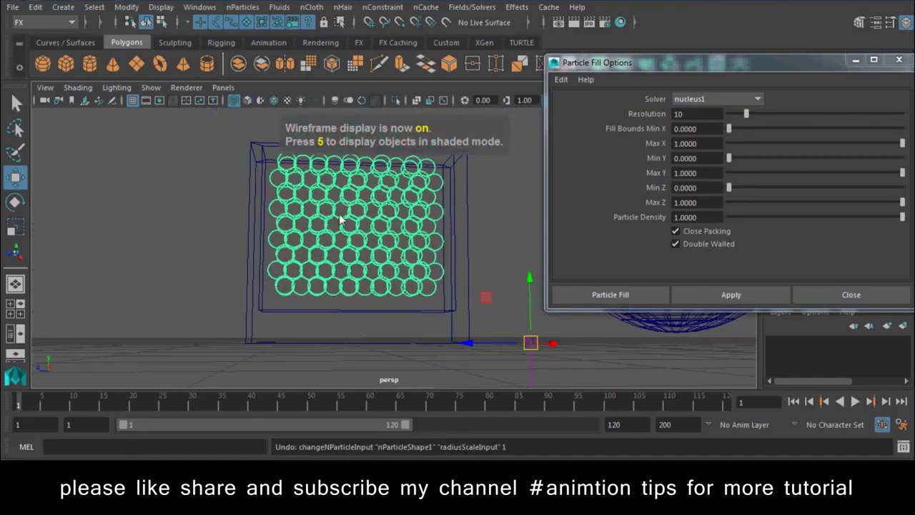
{"action": "scroll", "coordinate": [423, 317], "scroll_direction": "down", "scroll_amount": 3}
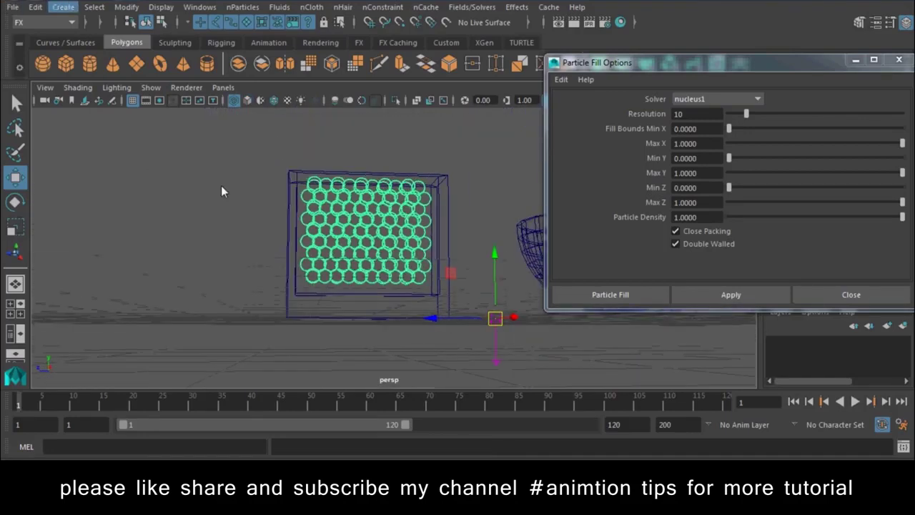
Undo the fill and refill the box at resolution 20 with Max Y 0.75, then view textured.
{"action": "key", "text": "ctrl+z"}
{"action": "key", "text": "ctrl+z"}
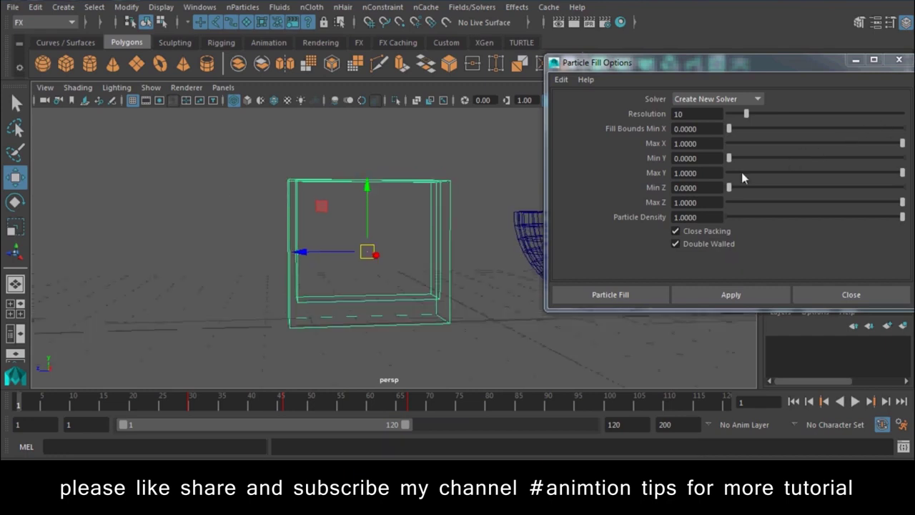
{"action": "left_click_drag", "start_coordinate": [703, 173], "coordinate": [653, 172]}
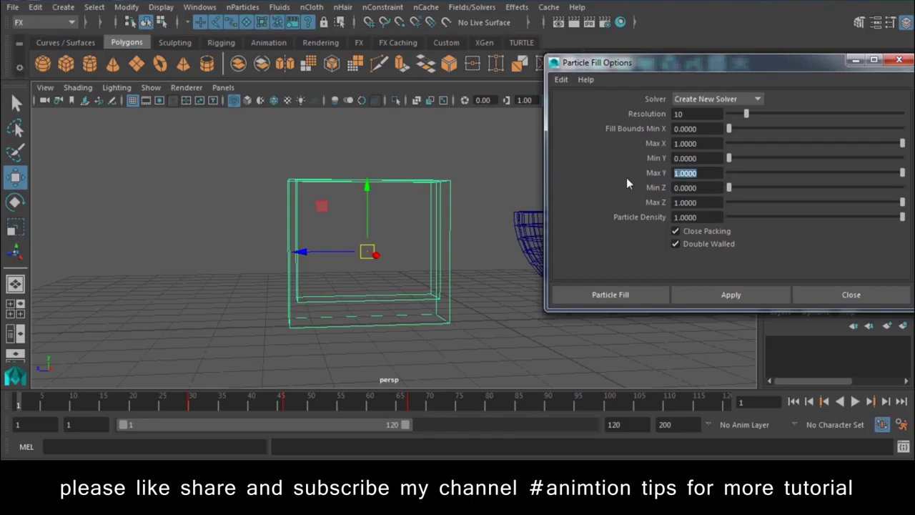
{"action": "type", "text": ".75"}
{"action": "key", "text": "Return"}
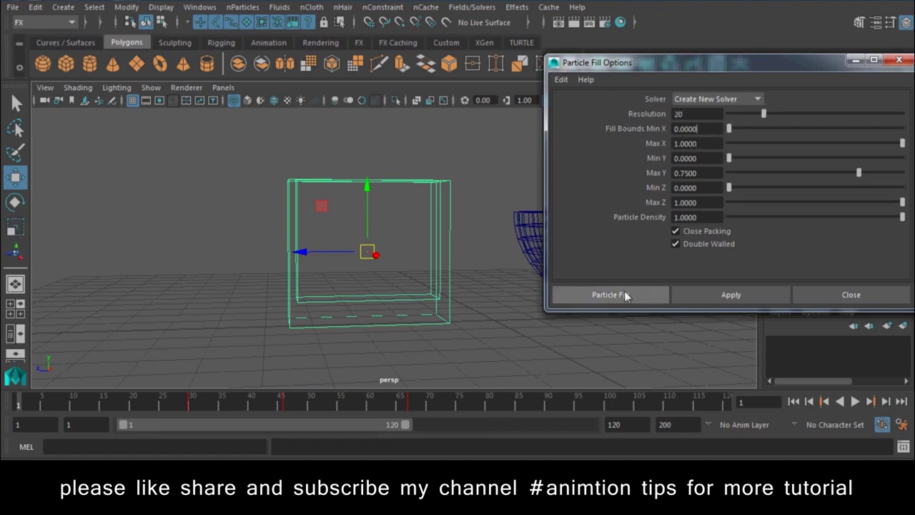
{"action": "left_click", "coordinate": [721, 294]}
{"action": "mouse_move", "coordinate": [390, 321]}
{"action": "left_mouse_down", "text": "alt"}
{"action": "mouse_move", "coordinate": [387, 373]}
{"action": "mouse_move", "coordinate": [411, 328]}
{"action": "mouse_move", "coordinate": [409, 307]}
{"action": "mouse_move", "coordinate": [382, 307]}
{"action": "mouse_move", "coordinate": [432, 280]}
{"action": "mouse_move", "coordinate": [341, 264]}
{"action": "left_mouse_up", "text": "alt"}
{"action": "key", "text": "6"}
Close the fill options, play the simulation in wireframe, then rewind to the first frame.
{"action": "key", "text": "4"}
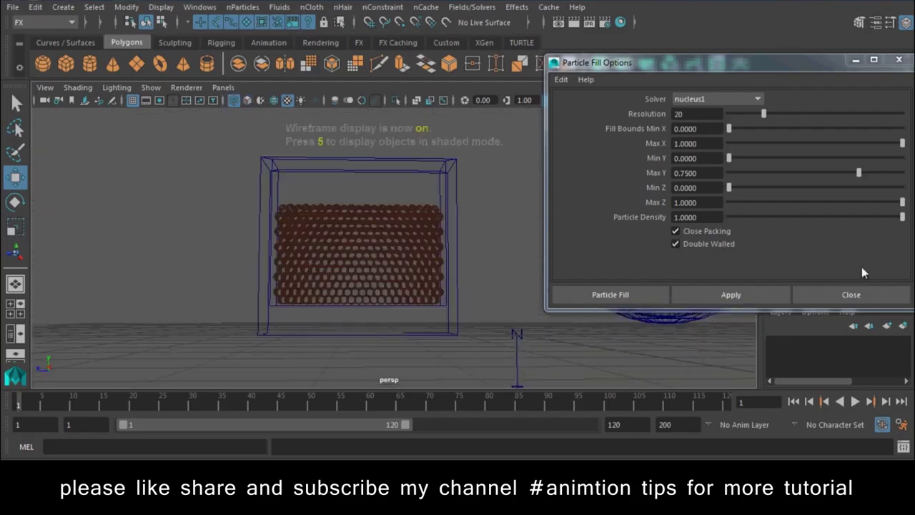
{"action": "left_click", "coordinate": [851, 294]}
{"action": "left_click", "coordinate": [855, 402]}
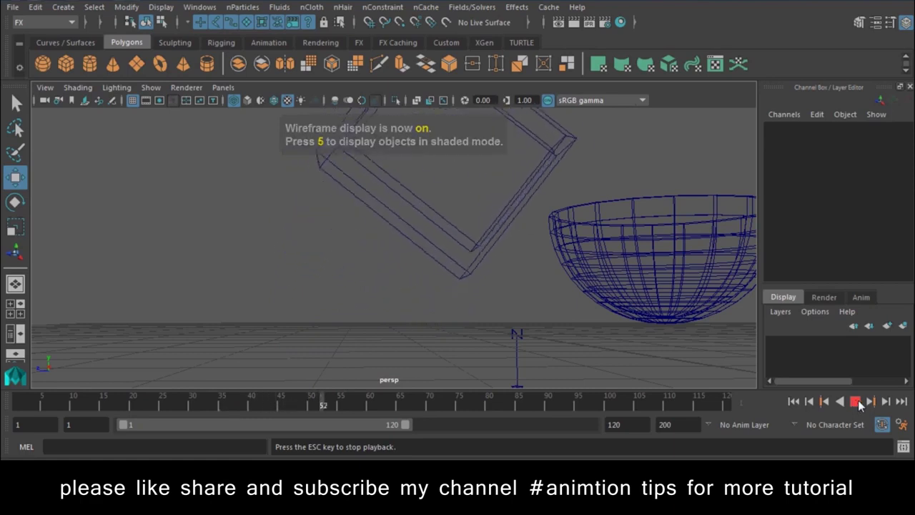
{"action": "left_click", "coordinate": [857, 404]}
{"action": "left_click", "coordinate": [794, 402]}
{"action": "scroll", "coordinate": [373, 295], "scroll_direction": "up", "scroll_amount": 2}
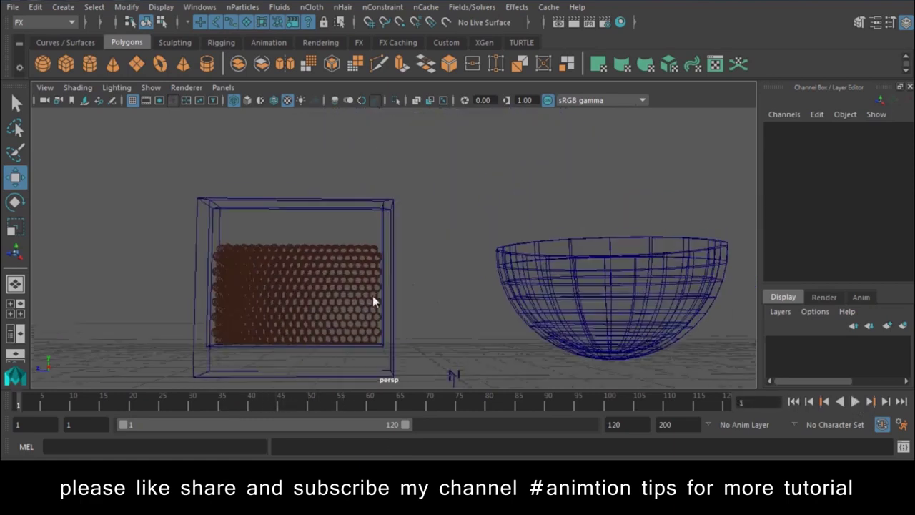
Make the bowl an nCloth passive collider and play the pour to frame 110.
{"action": "left_click", "coordinate": [378, 217]}
{"action": "left_click", "coordinate": [595, 260]}
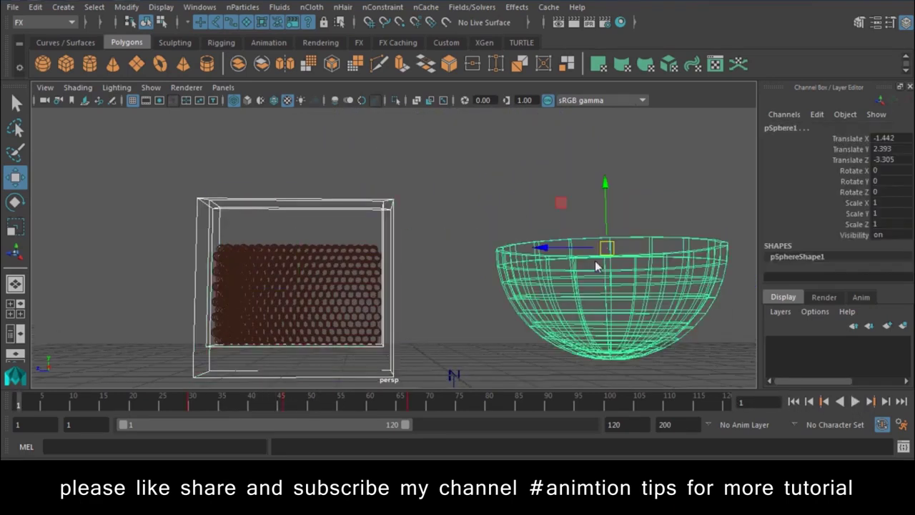
{"action": "left_click", "coordinate": [312, 6]}
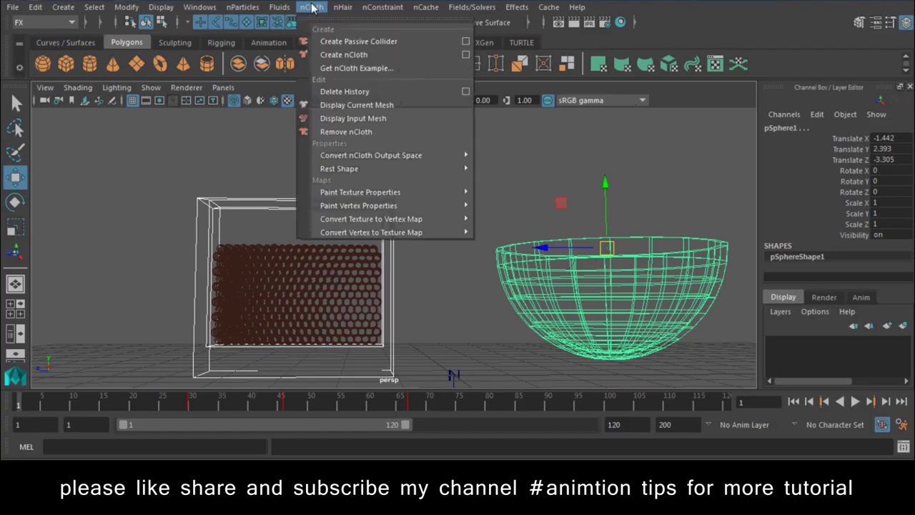
{"action": "left_click", "coordinate": [347, 41]}
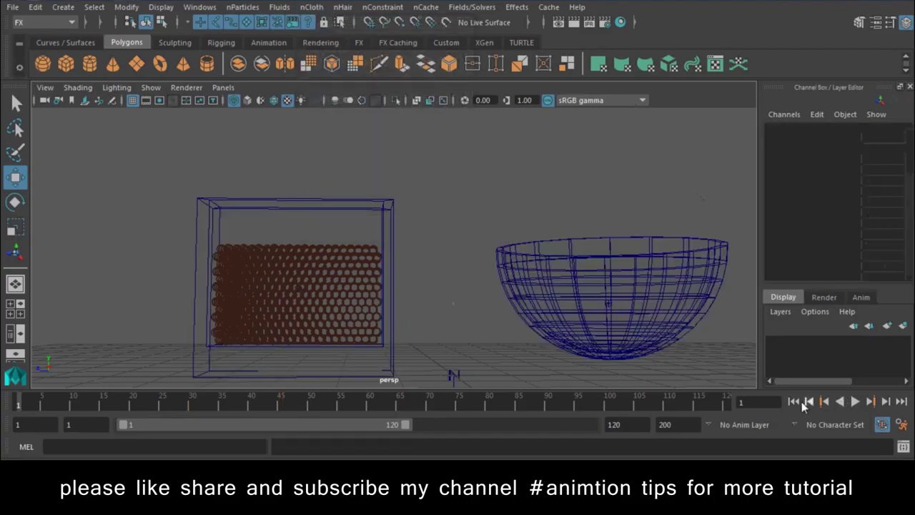
{"action": "left_click", "coordinate": [856, 402]}
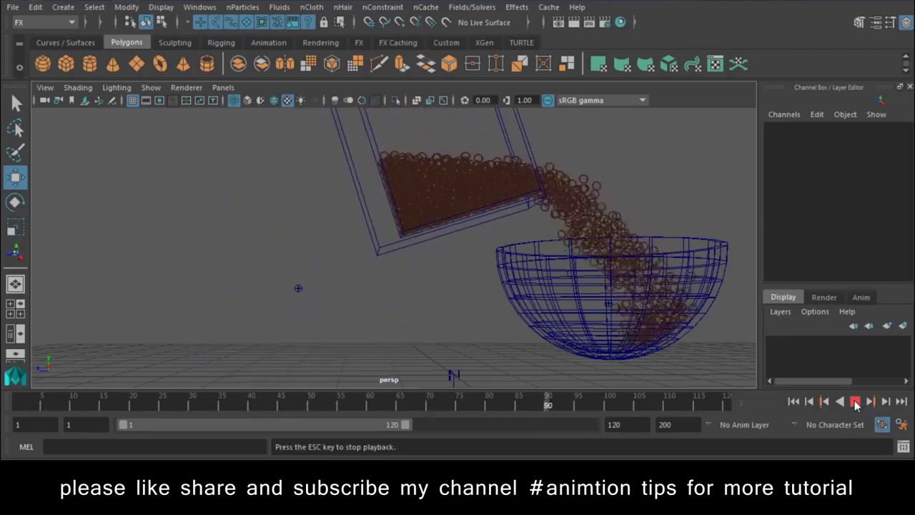
{"action": "left_click", "coordinate": [855, 403]}
{"action": "left_click_drag", "start_coordinate": [554, 224], "coordinate": [531, 302], "text": "alt"}
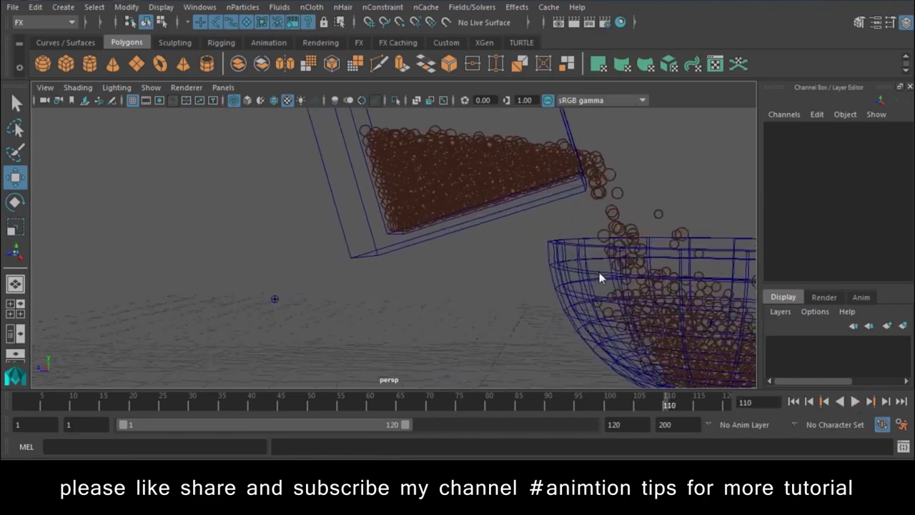
In textured view, move the bowl left along X under the box.
{"action": "key", "text": "6"}
{"action": "mouse_move", "coordinate": [531, 297]}
{"action": "right_mouse_down", "text": "alt"}
{"action": "mouse_move", "coordinate": [604, 320]}
{"action": "mouse_move", "coordinate": [536, 313]}
{"action": "right_mouse_up", "text": "alt"}
{"action": "left_click_drag", "start_coordinate": [536, 313], "coordinate": [451, 276], "text": "alt"}
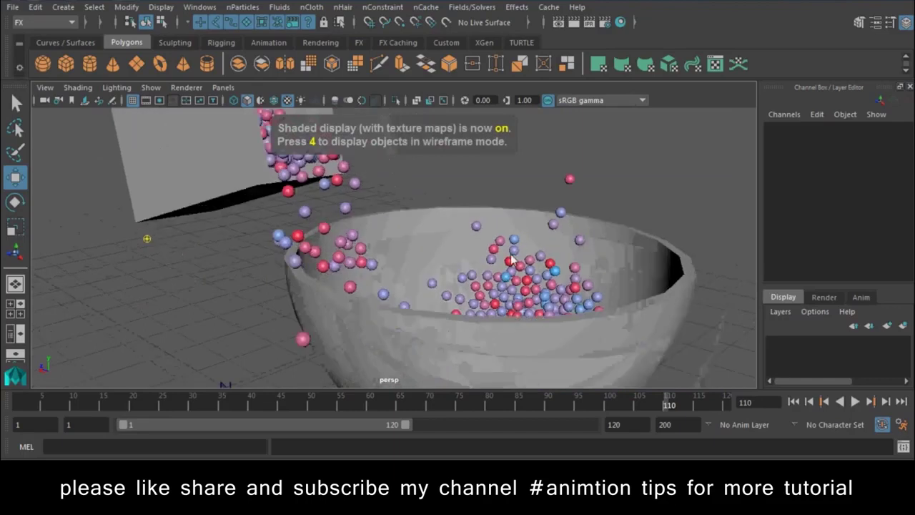
{"action": "right_click_drag", "start_coordinate": [451, 276], "coordinate": [373, 238], "text": "alt"}
{"action": "left_click", "coordinate": [434, 239]}
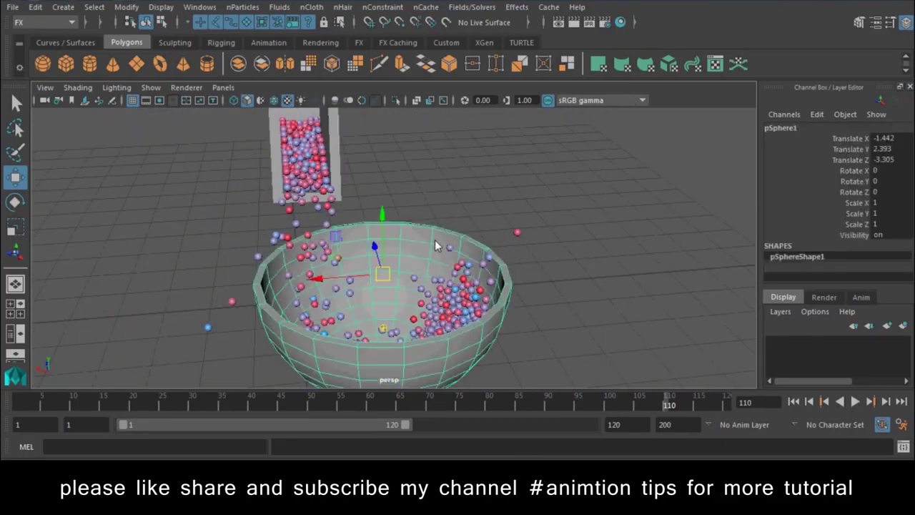
{"action": "left_click_drag", "start_coordinate": [321, 279], "coordinate": [272, 281]}
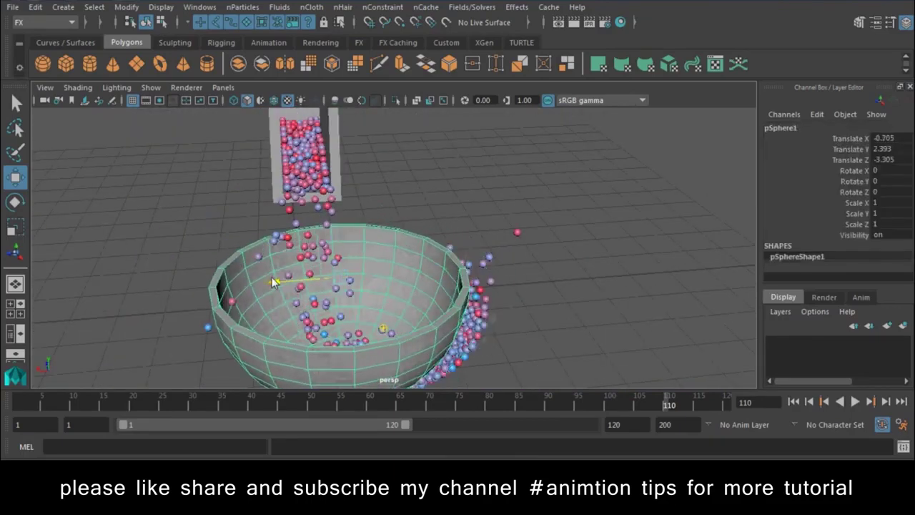
Raise the nParticleShape1 radius to 0.245 and replay the pour from the start.
{"action": "left_click", "coordinate": [502, 251]}
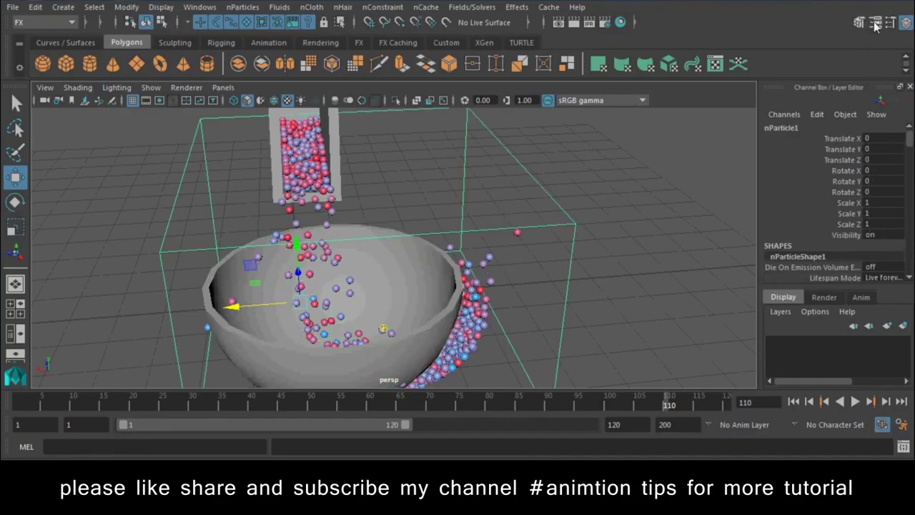
{"action": "left_click", "coordinate": [874, 22]}
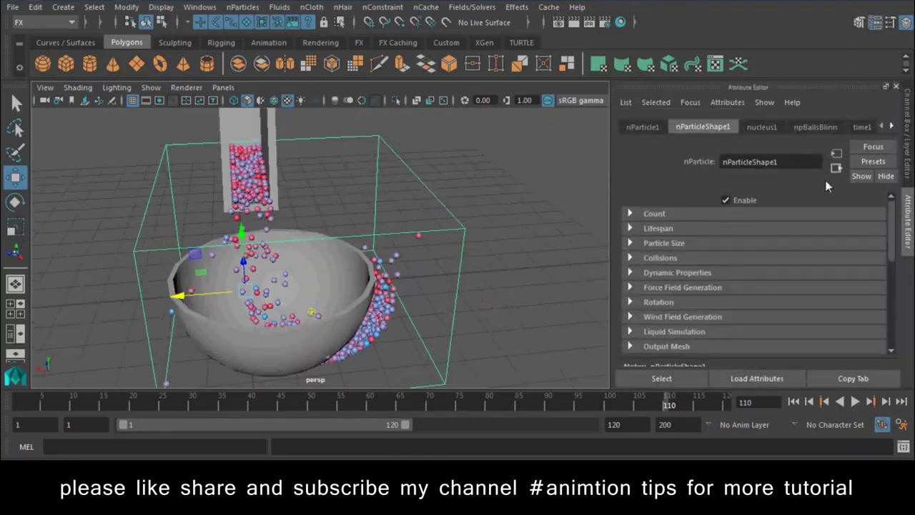
{"action": "left_click", "coordinate": [634, 242]}
{"action": "left_click_drag", "start_coordinate": [774, 259], "coordinate": [776, 262]}
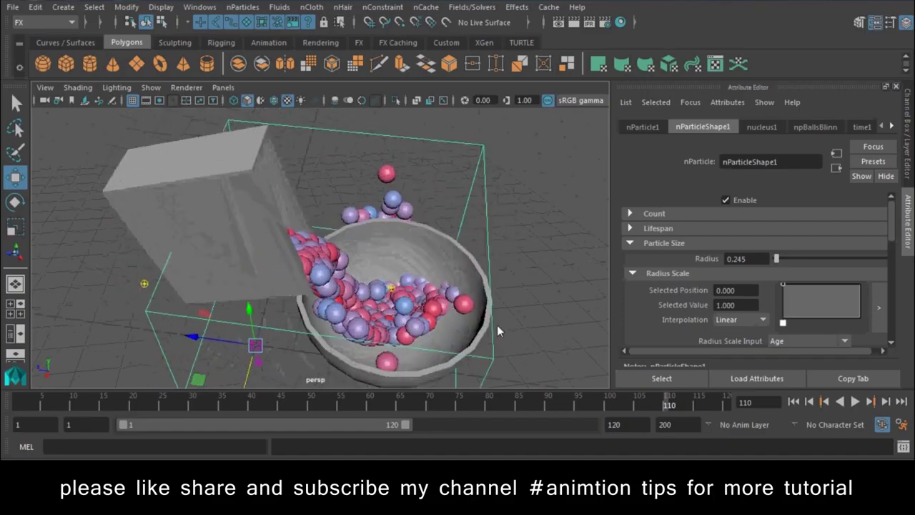
{"action": "left_click", "coordinate": [793, 401]}
{"action": "left_click", "coordinate": [855, 401]}
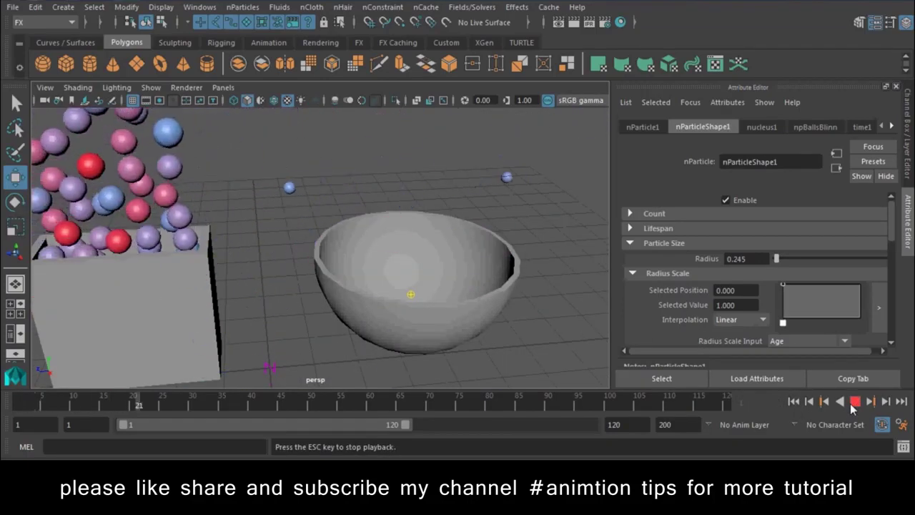
Set the particle radius to 0.15 and replay the simulation from the start.
{"action": "left_click", "coordinate": [855, 401]}
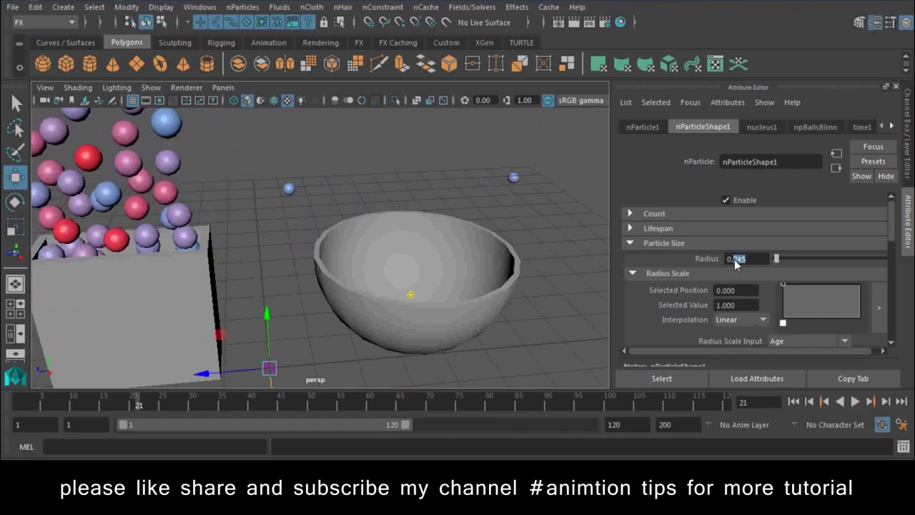
{"action": "type", "text": "0.15"}
{"action": "key", "text": "Return"}
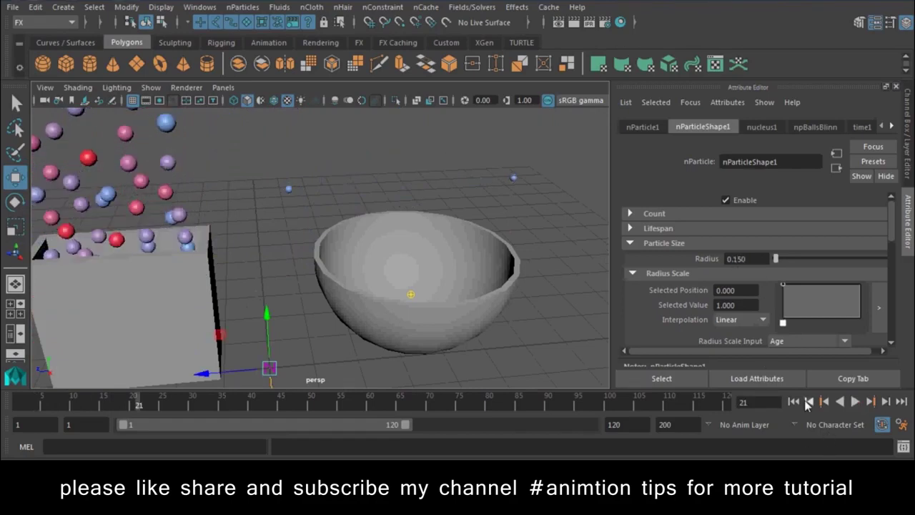
{"action": "left_click", "coordinate": [795, 402]}
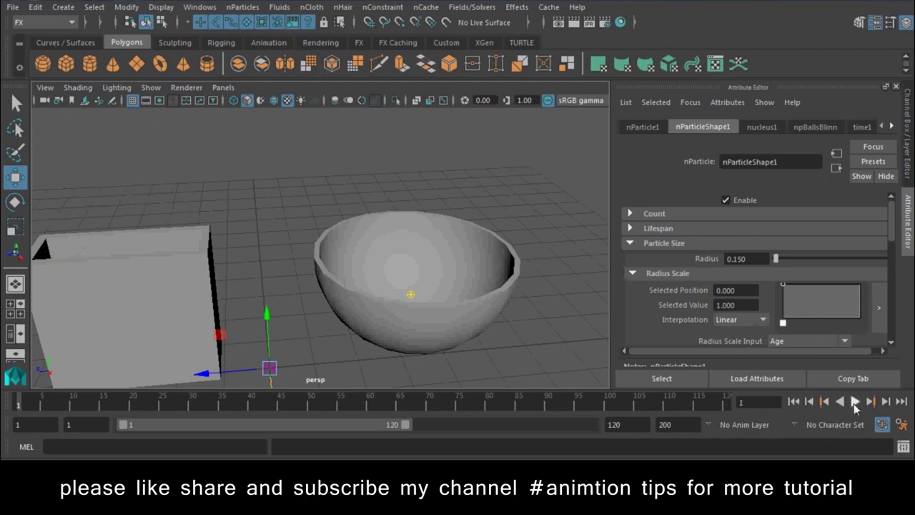
{"action": "left_click", "coordinate": [855, 402]}
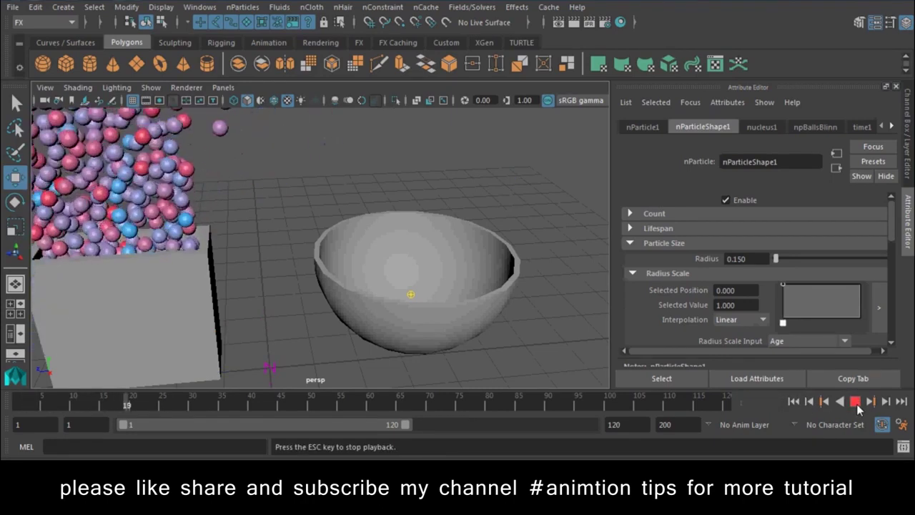
Switch to wireframe, return to frame 1 and set the radius to 0.1.
{"action": "left_click_drag", "start_coordinate": [378, 300], "coordinate": [357, 309], "text": "alt"}
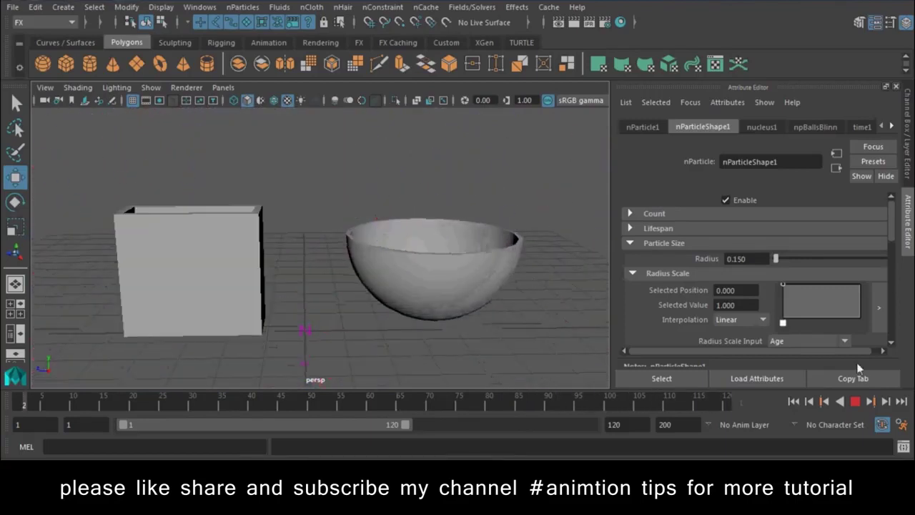
{"action": "key", "text": "4"}
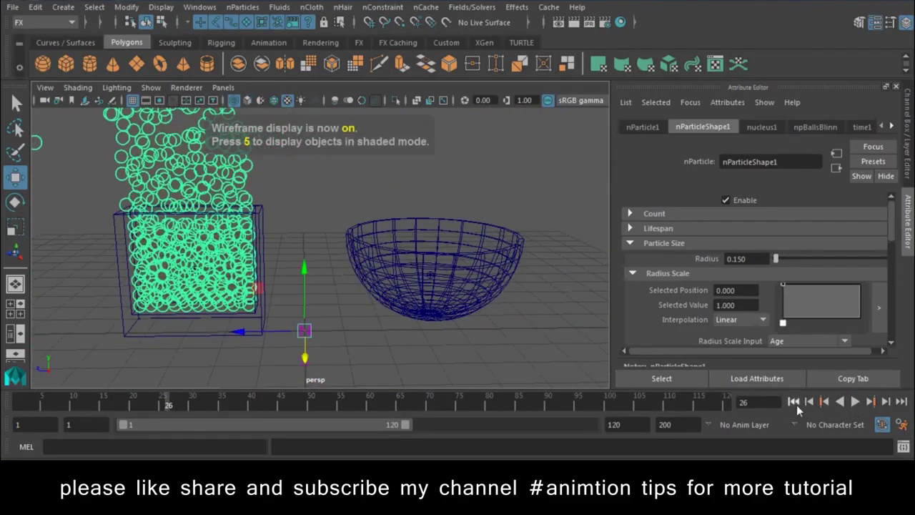
{"action": "left_click", "coordinate": [793, 402]}
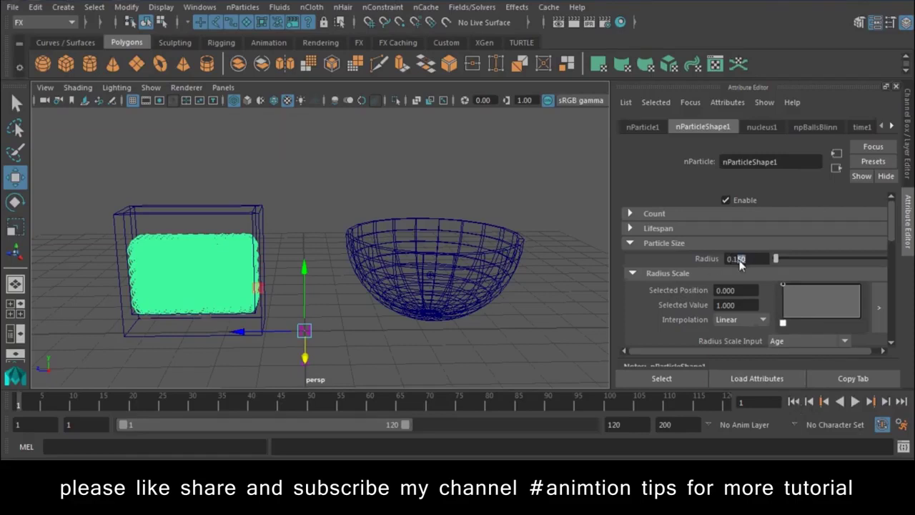
{"action": "type", "text": "0.1"}
{"action": "type", "text": "0"}
{"action": "key", "text": "Return"}
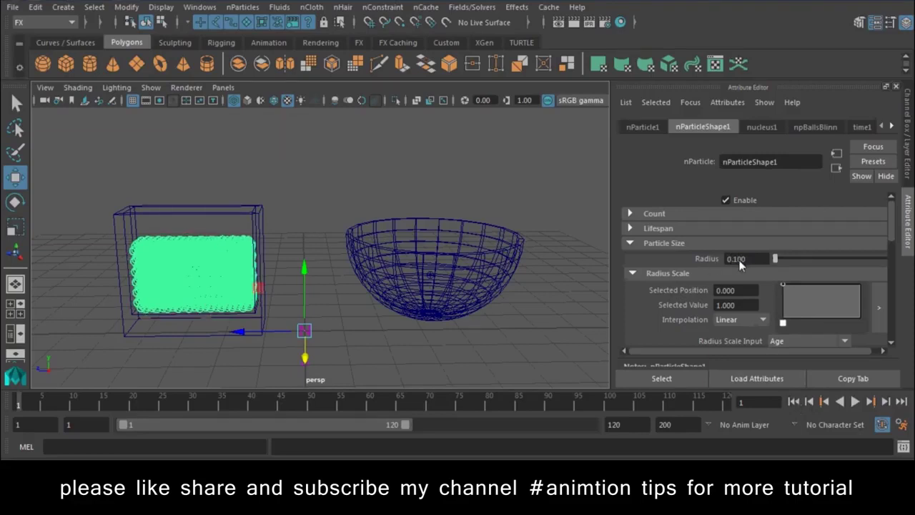
Set the nucleus Space Scale to 0.4 and play the pour to check it.
{"action": "left_click", "coordinate": [763, 128]}
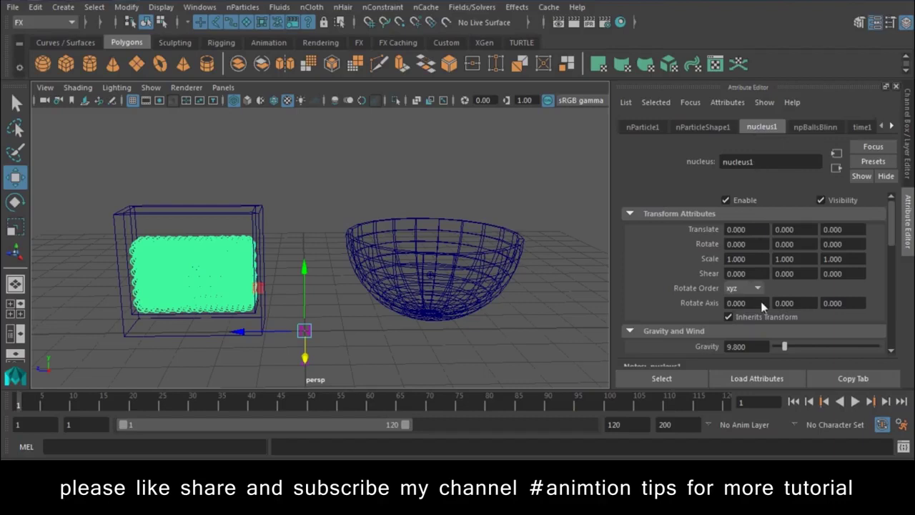
{"action": "scroll", "coordinate": [762, 306], "scroll_direction": "down", "scroll_amount": 5}
{"action": "scroll", "coordinate": [762, 307], "scroll_direction": "down", "scroll_amount": 5}
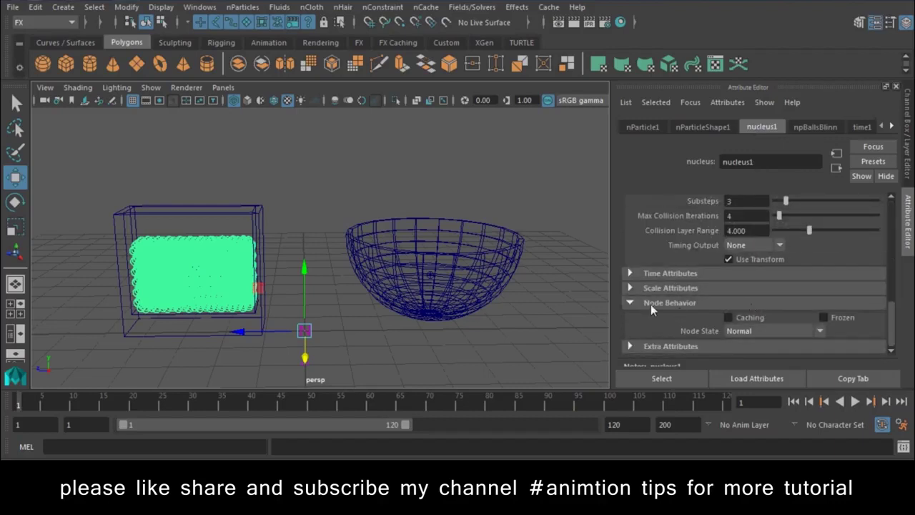
{"action": "left_click", "coordinate": [660, 288]}
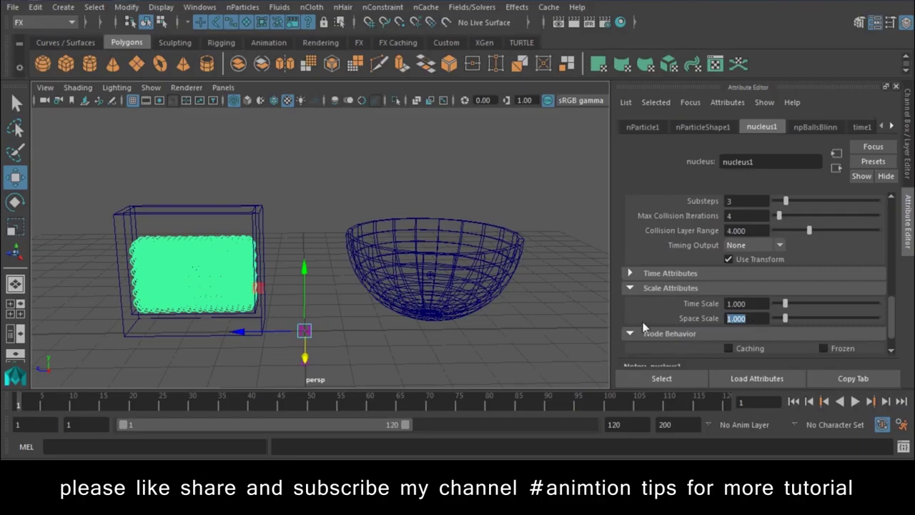
{"action": "type", "text": ".4"}
{"action": "key", "text": "Return"}
{"action": "left_click", "coordinate": [855, 403]}
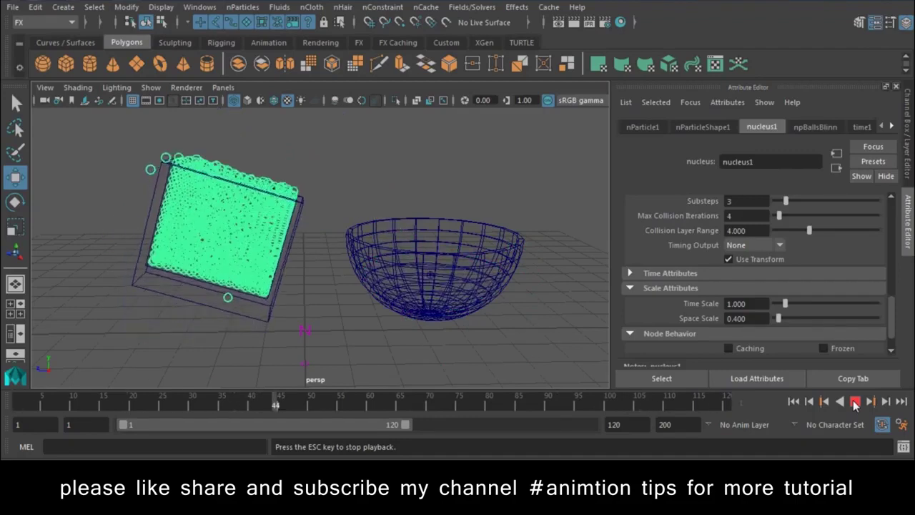
{"action": "left_click", "coordinate": [855, 404]}
Return to the nParticleShape1 settings and replay the pour from frame 1.
{"action": "scroll", "coordinate": [785, 214], "scroll_direction": "up", "scroll_amount": 3}
{"action": "scroll", "coordinate": [782, 268], "scroll_direction": "up", "scroll_amount": 3}
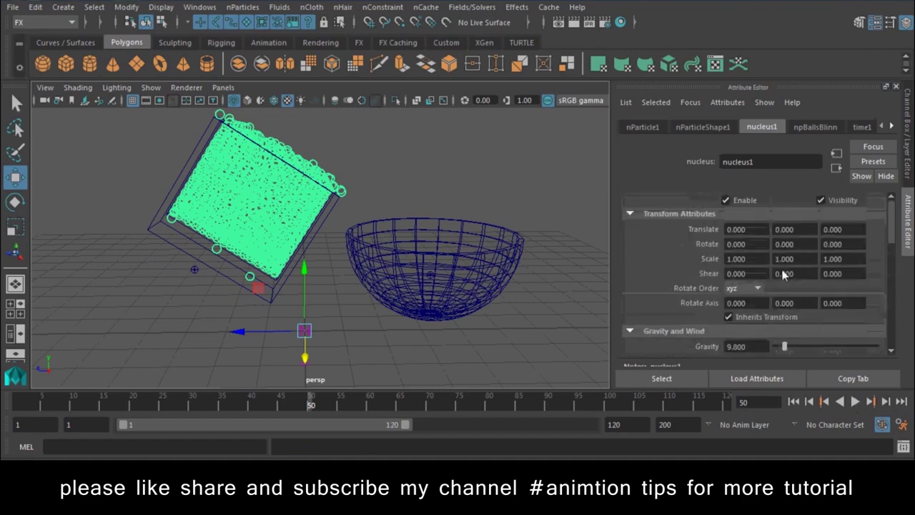
{"action": "left_click", "coordinate": [703, 127]}
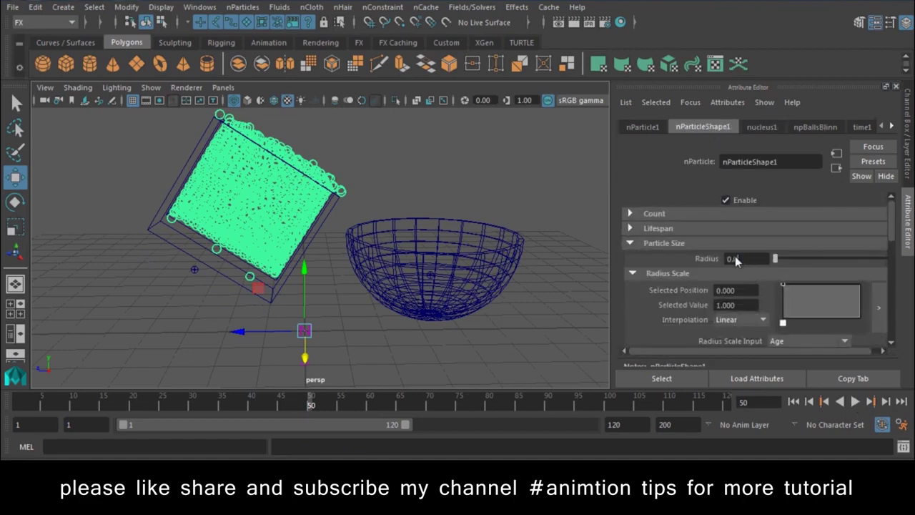
{"action": "left_click", "coordinate": [794, 401]}
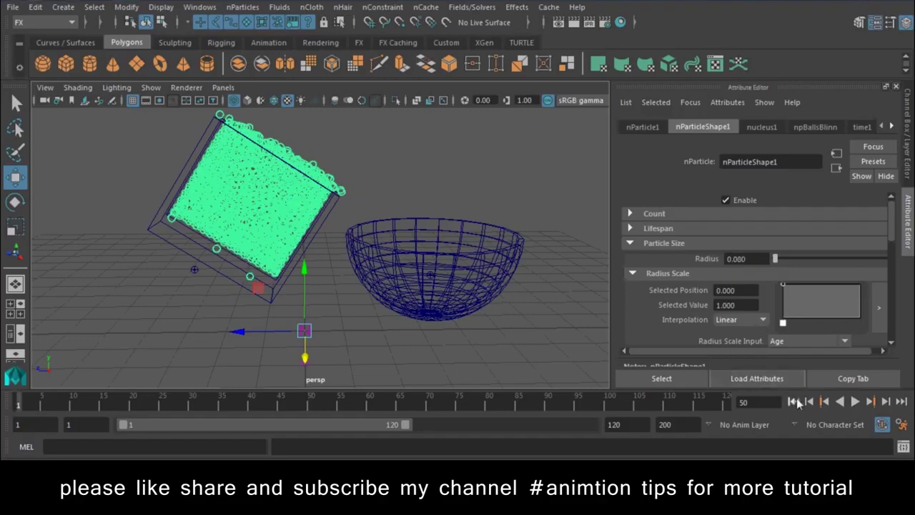
{"action": "left_click", "coordinate": [855, 401]}
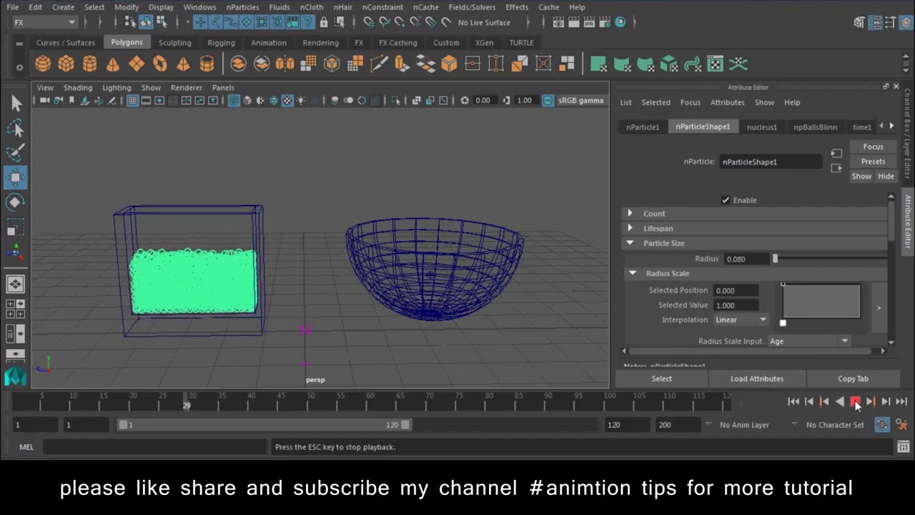
{"action": "left_click", "coordinate": [856, 402]}
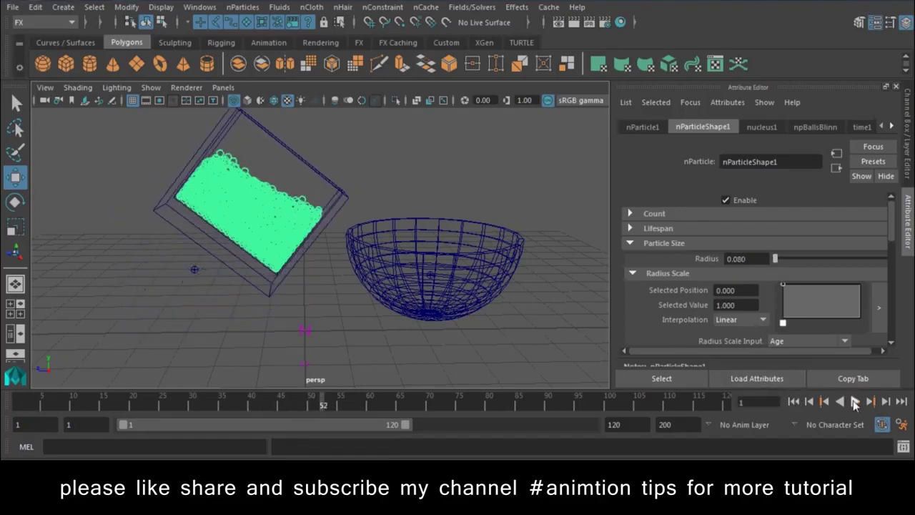
{"action": "left_click", "coordinate": [793, 402]}
Pan closer onto the box and replay the pour three more times from the start.
{"action": "middle_click_drag", "start_coordinate": [293, 329], "coordinate": [358, 334], "text": "alt"}
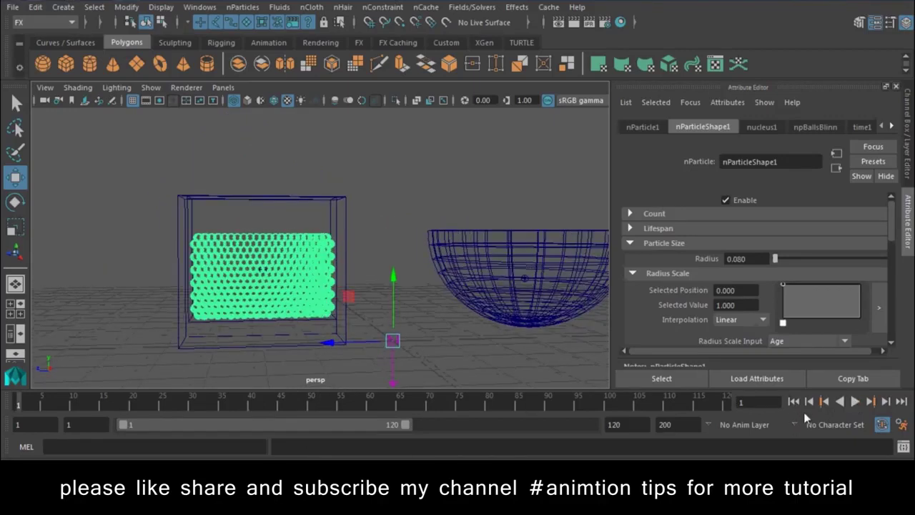
{"action": "left_click", "coordinate": [856, 402]}
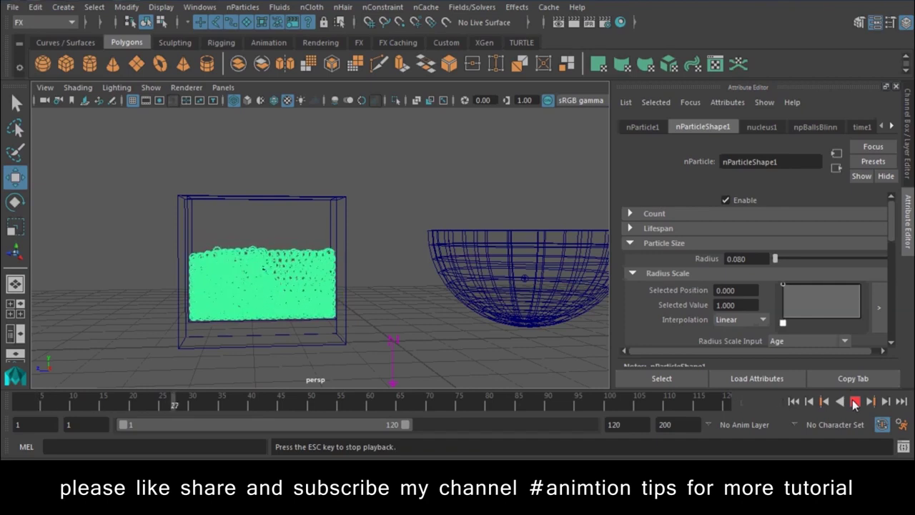
{"action": "left_click", "coordinate": [855, 402]}
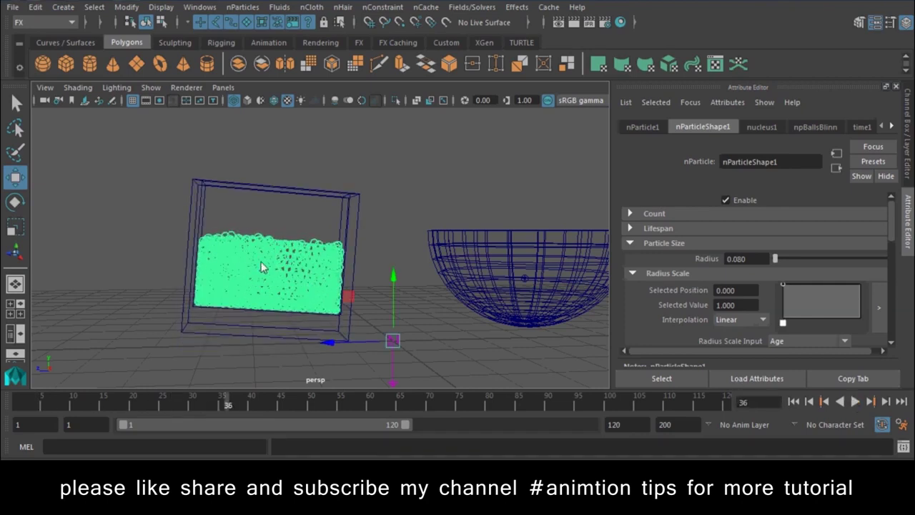
{"action": "left_click", "coordinate": [793, 402]}
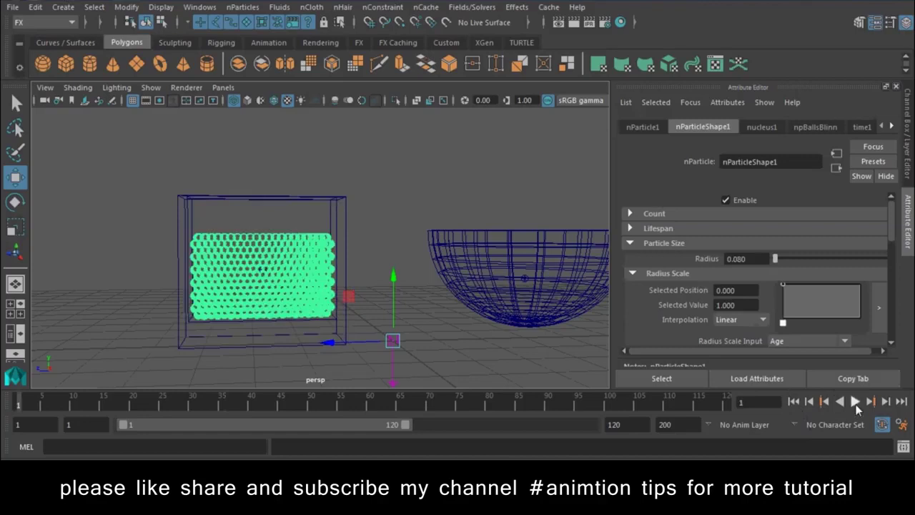
{"action": "left_click", "coordinate": [855, 402]}
{"action": "left_click", "coordinate": [855, 401]}
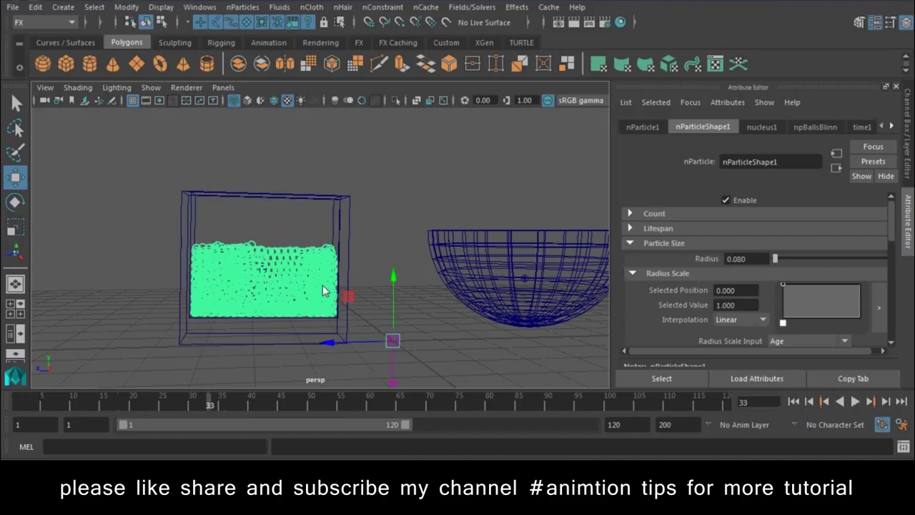
{"action": "left_click", "coordinate": [793, 402]}
{"action": "left_click", "coordinate": [855, 402]}
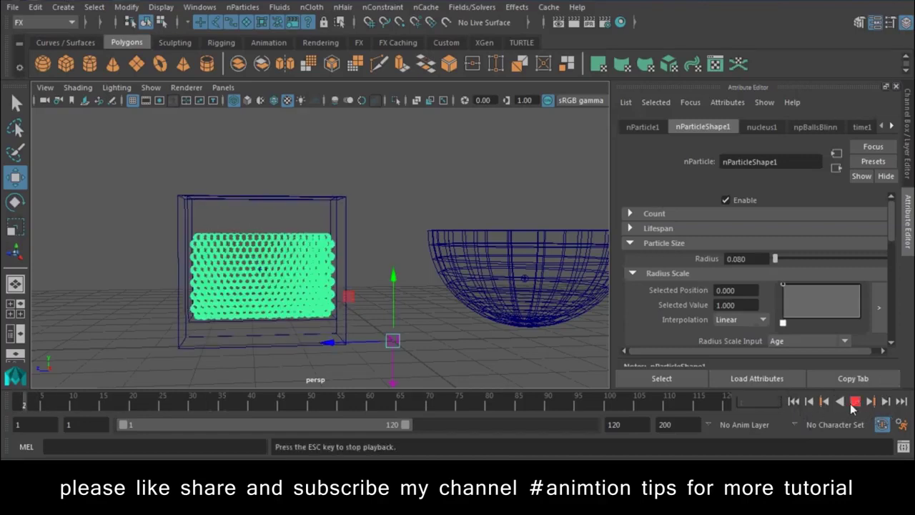
{"action": "left_click", "coordinate": [854, 401]}
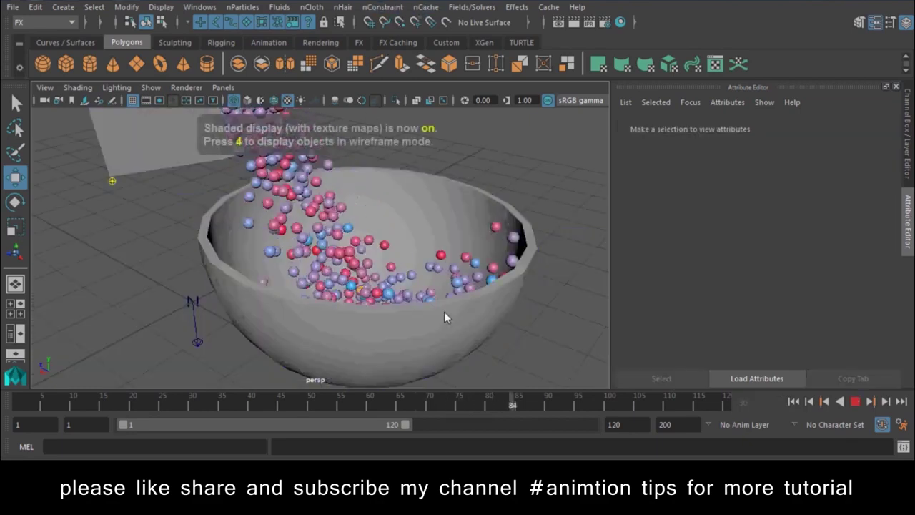
Stop the pour at frame 84, orbit to a low side view, and select the balls.
{"action": "left_click_drag", "start_coordinate": [444, 312], "coordinate": [399, 271], "text": "alt"}
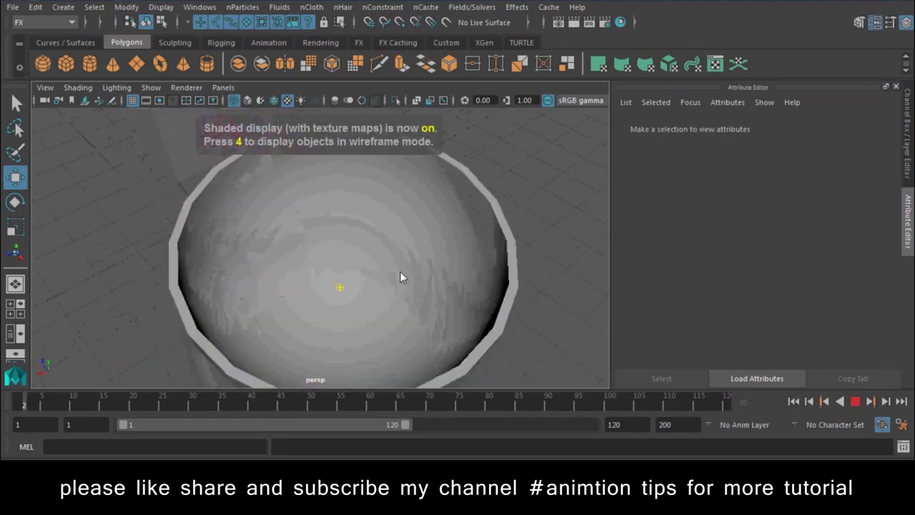
{"action": "left_click", "coordinate": [856, 406]}
{"action": "mouse_move", "coordinate": [431, 195]}
{"action": "left_mouse_down", "text": "alt"}
{"action": "mouse_move", "coordinate": [322, 237]}
{"action": "mouse_move", "coordinate": [264, 229]}
{"action": "left_mouse_up", "text": "alt"}
{"action": "left_click", "coordinate": [251, 239]}
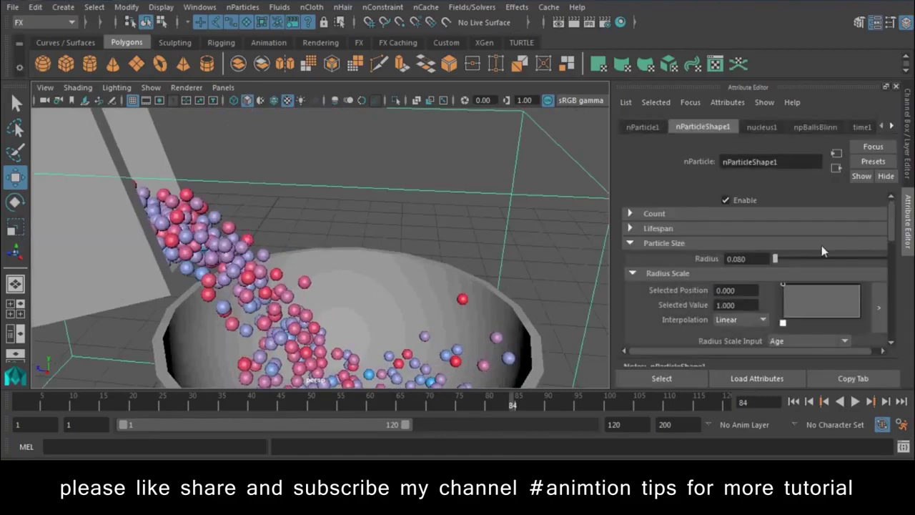
Expand the Shading section of nParticleShape1 in the Attribute Editor.
{"action": "scroll", "coordinate": [768, 265], "scroll_direction": "down", "scroll_amount": 2}
{"action": "scroll", "coordinate": [768, 265], "scroll_direction": "down", "scroll_amount": 2}
{"action": "scroll", "coordinate": [768, 266], "scroll_direction": "down", "scroll_amount": 2}
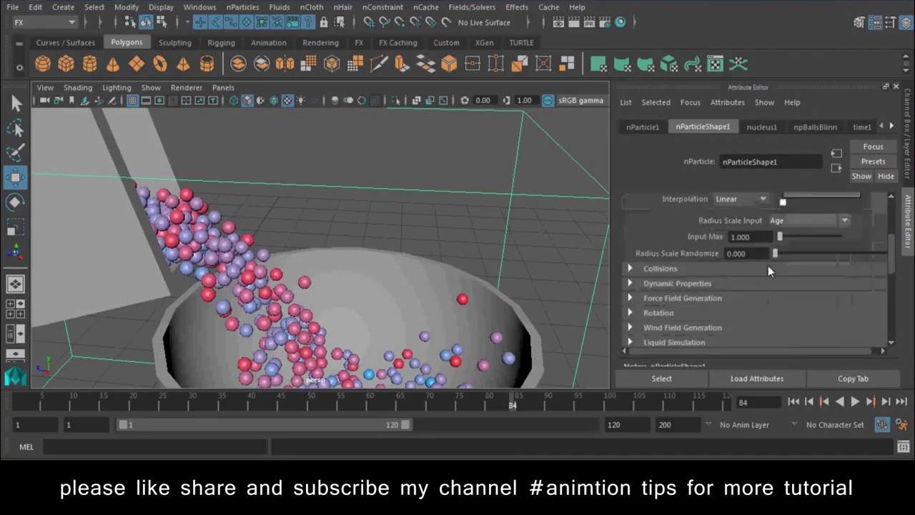
{"action": "scroll", "coordinate": [768, 266], "scroll_direction": "down", "scroll_amount": 3}
{"action": "scroll", "coordinate": [768, 265], "scroll_direction": "down", "scroll_amount": 2}
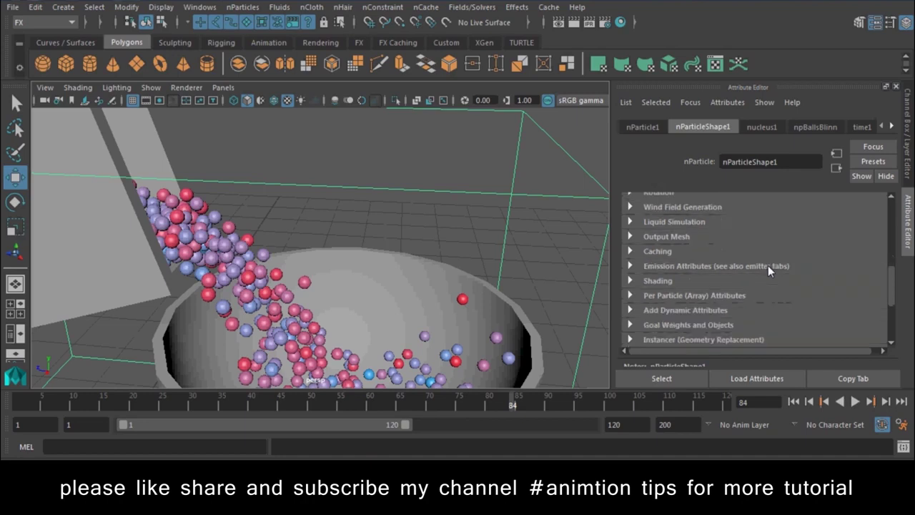
{"action": "scroll", "coordinate": [768, 265], "scroll_direction": "down", "scroll_amount": 2}
{"action": "left_click", "coordinate": [644, 242]}
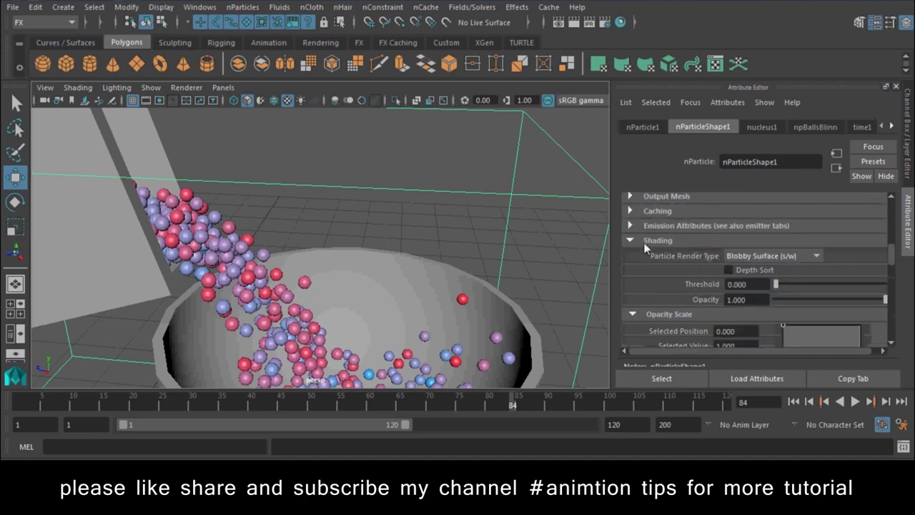
Test the Opacity slider, leave it at full, and bring the Color ramp into view.
{"action": "scroll", "coordinate": [805, 322], "scroll_direction": "down", "scroll_amount": 2}
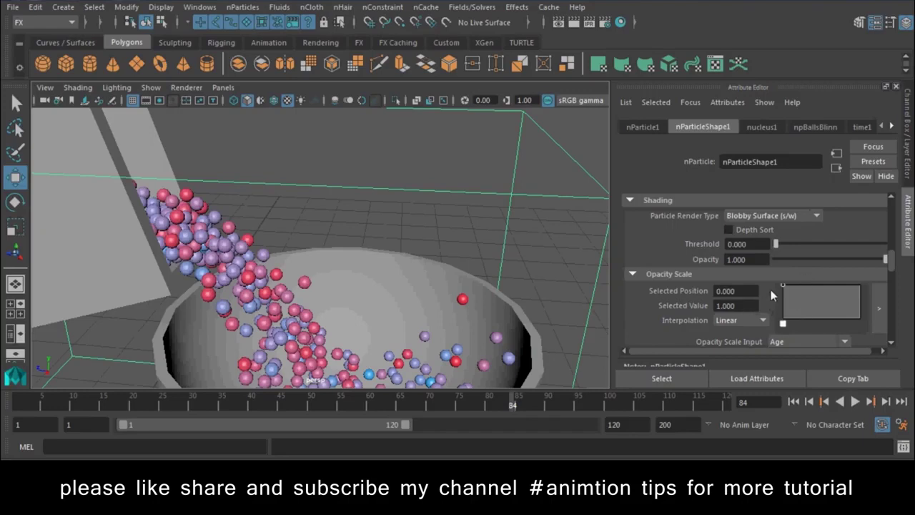
{"action": "mouse_move", "coordinate": [860, 262]}
{"action": "left_mouse_down"}
{"action": "mouse_move", "coordinate": [766, 270]}
{"action": "mouse_move", "coordinate": [876, 262]}
{"action": "left_mouse_up"}
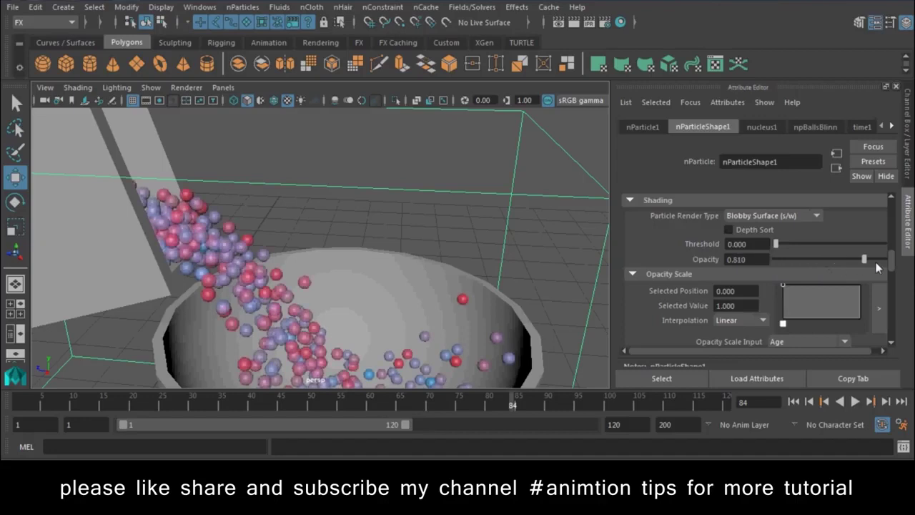
{"action": "scroll", "coordinate": [806, 314], "scroll_direction": "down", "scroll_amount": 2}
{"action": "scroll", "coordinate": [806, 313], "scroll_direction": "down", "scroll_amount": 2}
{"action": "scroll", "coordinate": [806, 313], "scroll_direction": "down", "scroll_amount": 4}
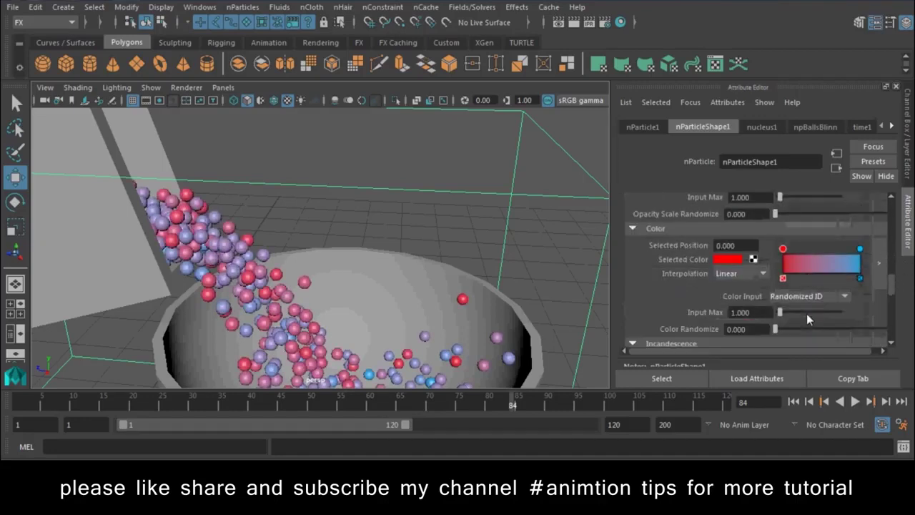
Try Smooth and Spline ramp interpolation, then settle back on Linear.
{"action": "left_click", "coordinate": [751, 276]}
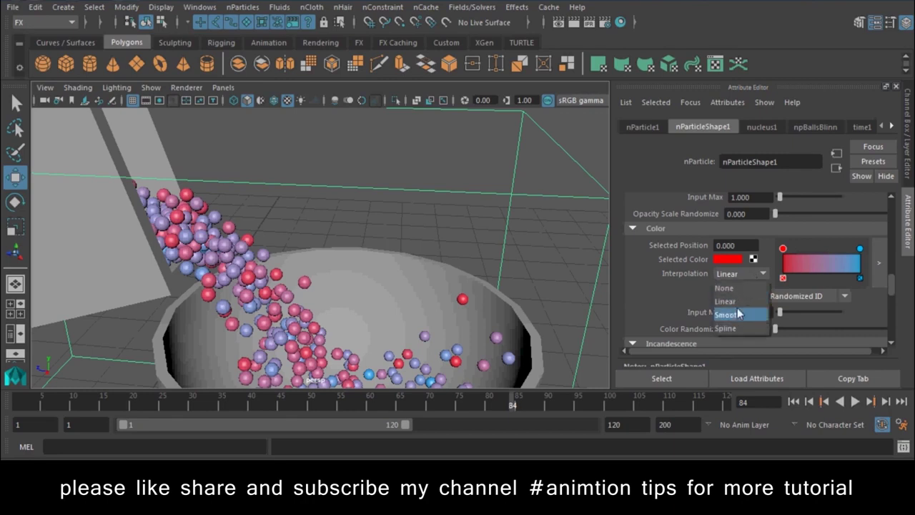
{"action": "left_click", "coordinate": [735, 310]}
{"action": "left_click", "coordinate": [752, 274]}
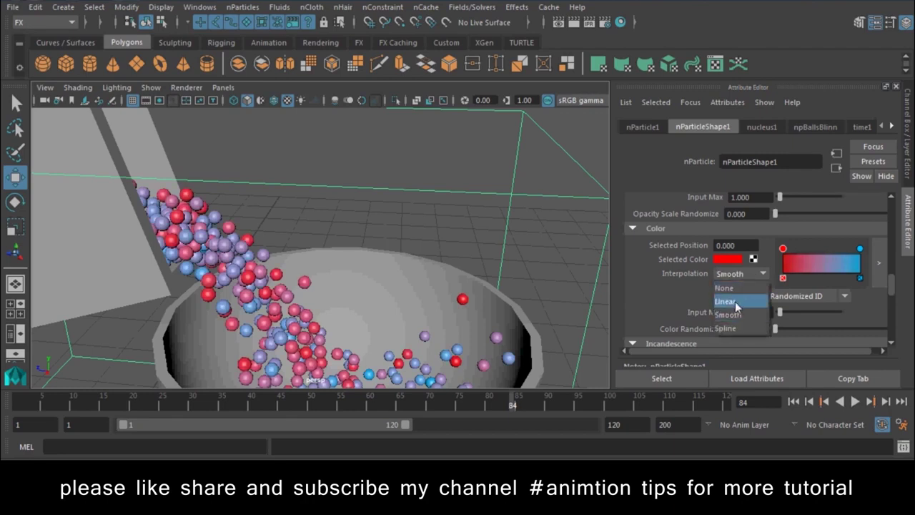
{"action": "left_click", "coordinate": [735, 301]}
{"action": "left_click", "coordinate": [741, 277]}
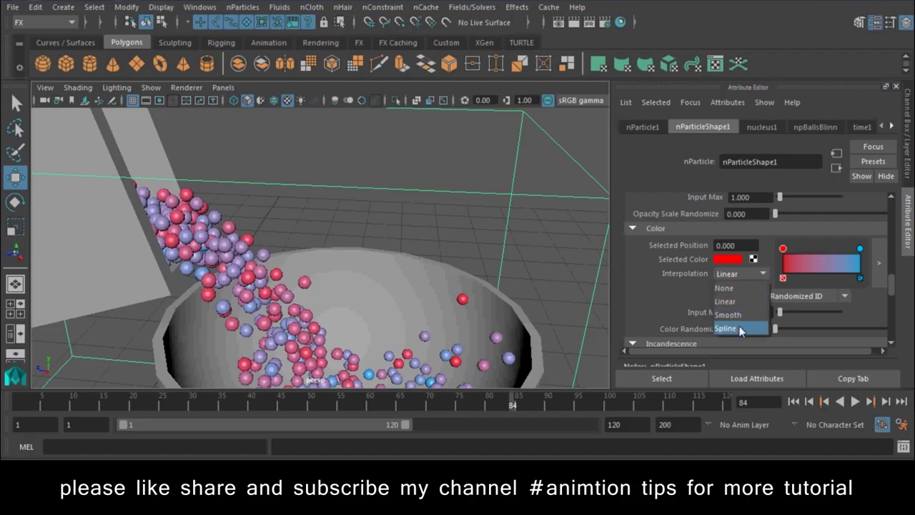
{"action": "left_click", "coordinate": [740, 327]}
{"action": "scroll", "coordinate": [739, 282], "scroll_direction": "down", "scroll_amount": 2}
{"action": "left_click", "coordinate": [740, 235]}
{"action": "left_click", "coordinate": [731, 263]}
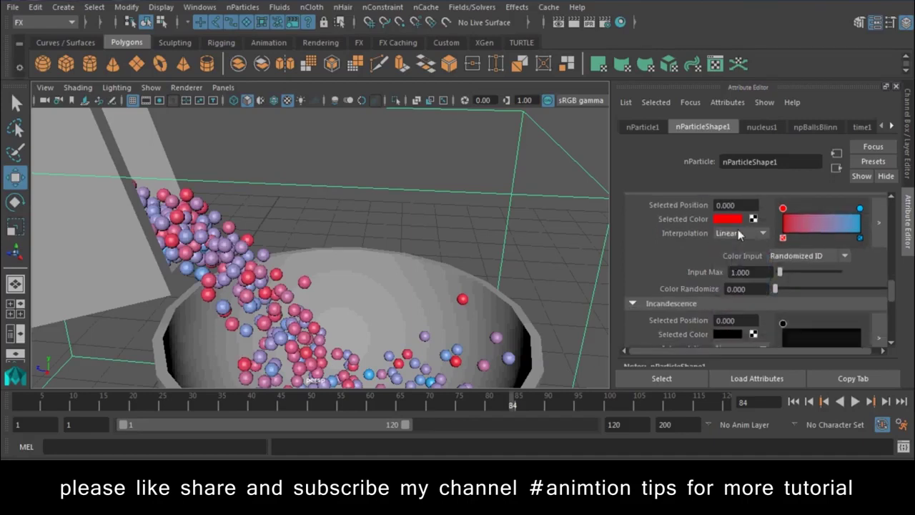
Set Color Input to Age and replay the pour from the start.
{"action": "left_click", "coordinate": [823, 256]}
{"action": "left_click", "coordinate": [799, 284]}
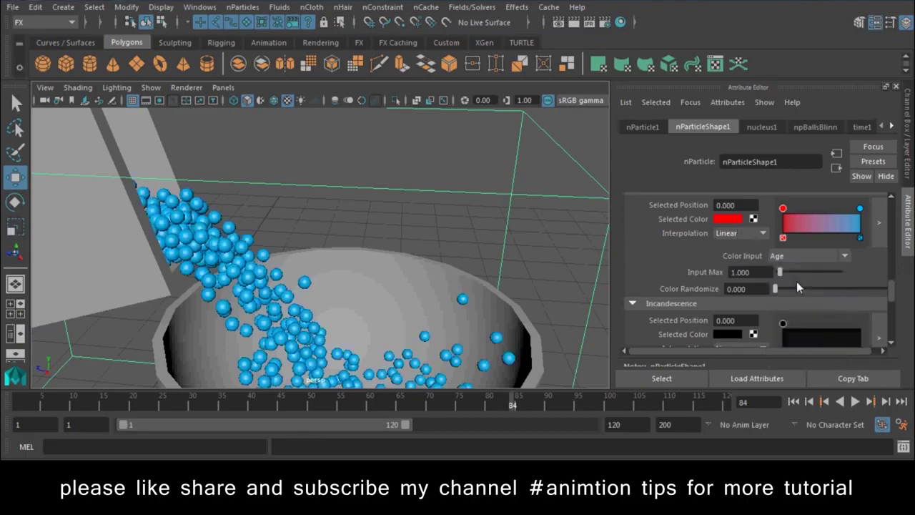
{"action": "mouse_move", "coordinate": [476, 227]}
{"action": "left_mouse_down", "text": "alt"}
{"action": "mouse_move", "coordinate": [430, 251]}
{"action": "mouse_move", "coordinate": [388, 213]}
{"action": "mouse_move", "coordinate": [377, 288]}
{"action": "mouse_move", "coordinate": [405, 275]}
{"action": "left_mouse_up", "text": "alt"}
{"action": "left_click", "coordinate": [809, 401]}
{"action": "left_click", "coordinate": [855, 401]}
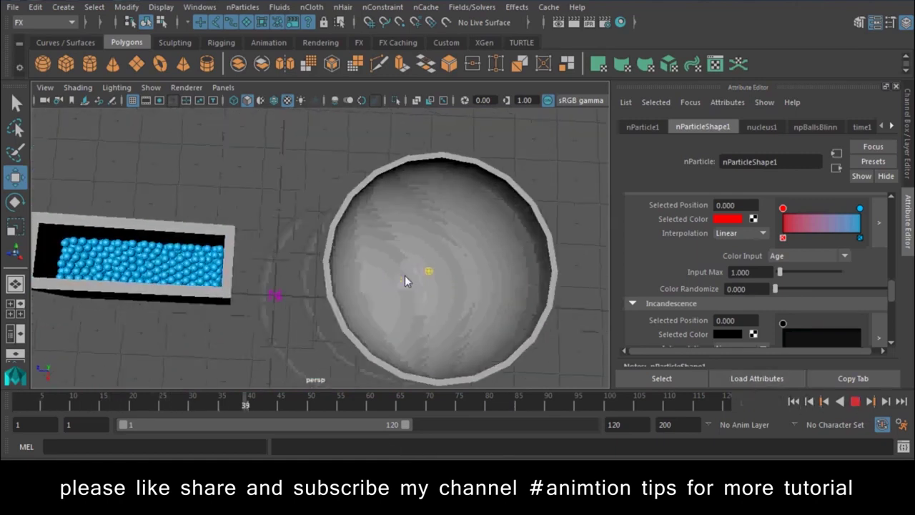
Stop playback at frame 99 and switch Color Input from Constant to Randomized ID.
{"action": "left_click_drag", "start_coordinate": [478, 292], "coordinate": [443, 255], "text": "alt"}
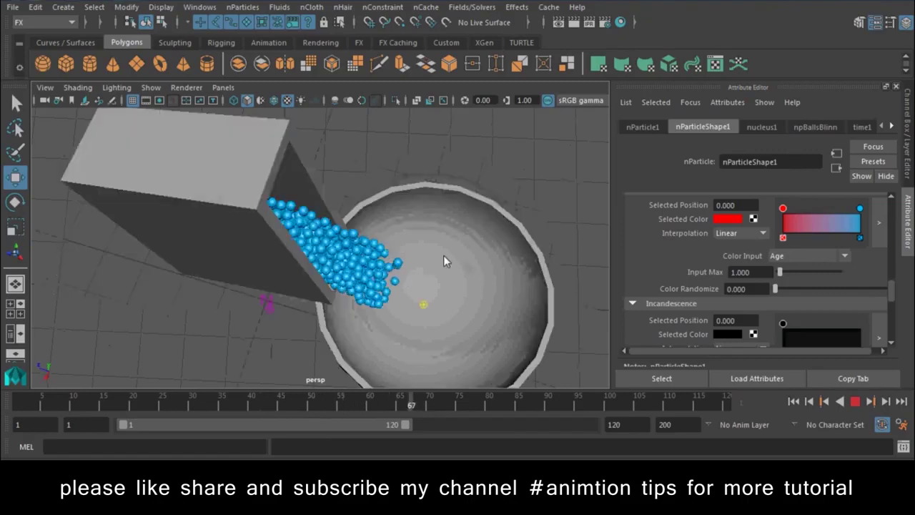
{"action": "key", "text": "Escape"}
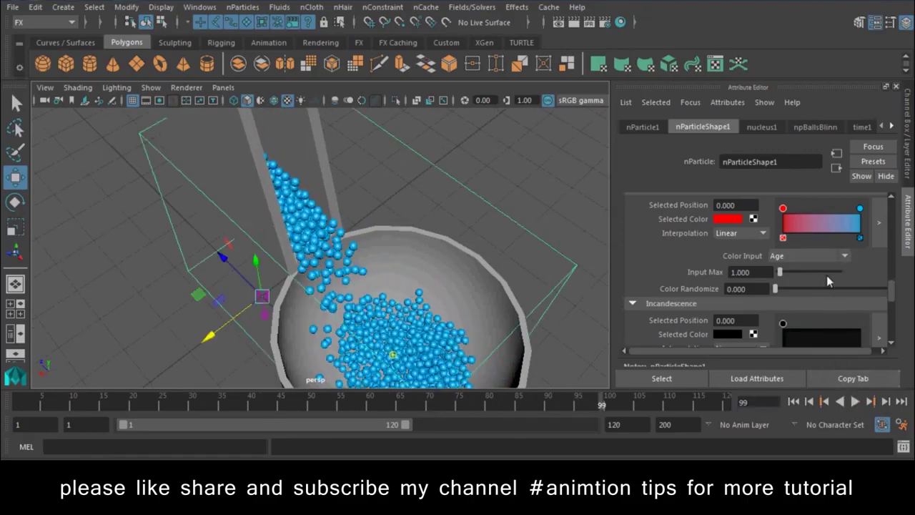
{"action": "left_click", "coordinate": [822, 256]}
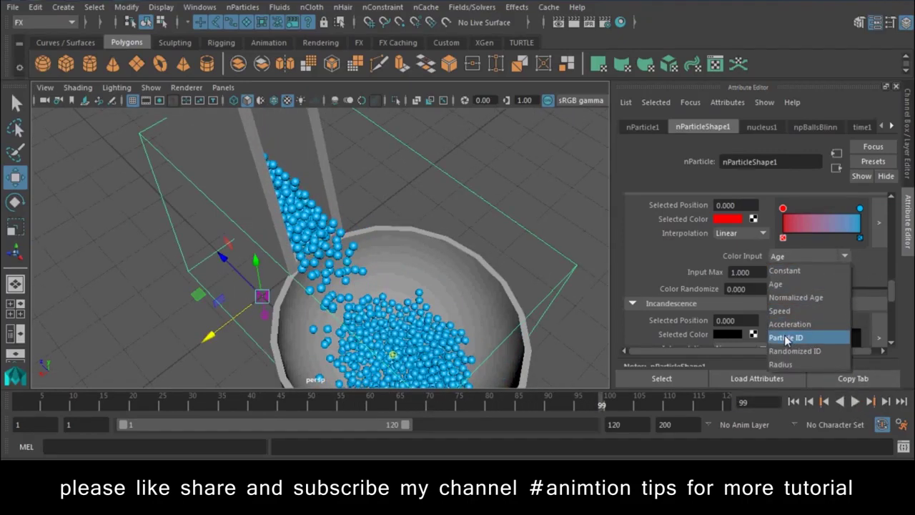
{"action": "left_click", "coordinate": [792, 272]}
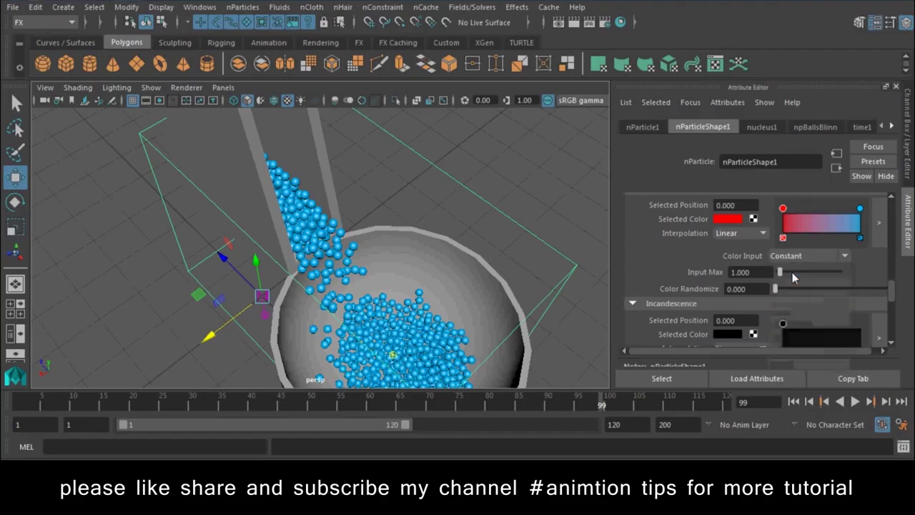
{"action": "left_click", "coordinate": [802, 256]}
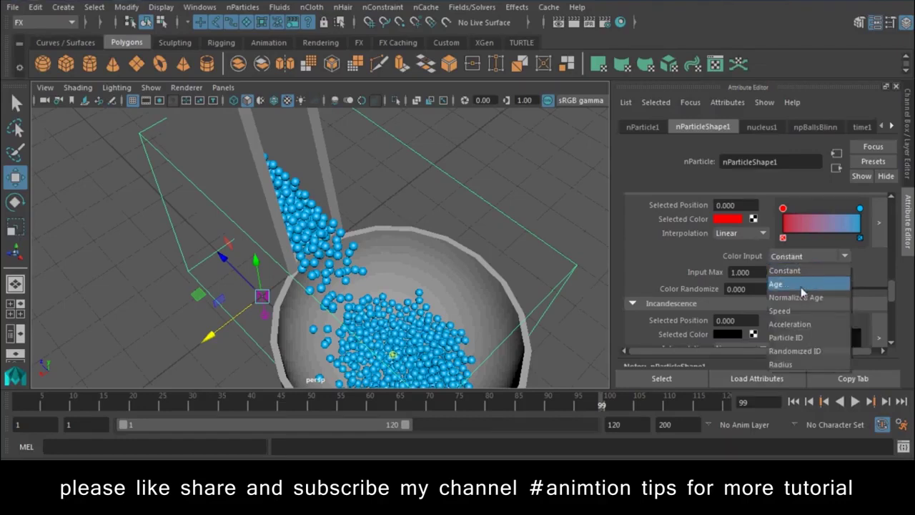
{"action": "left_click", "coordinate": [794, 351]}
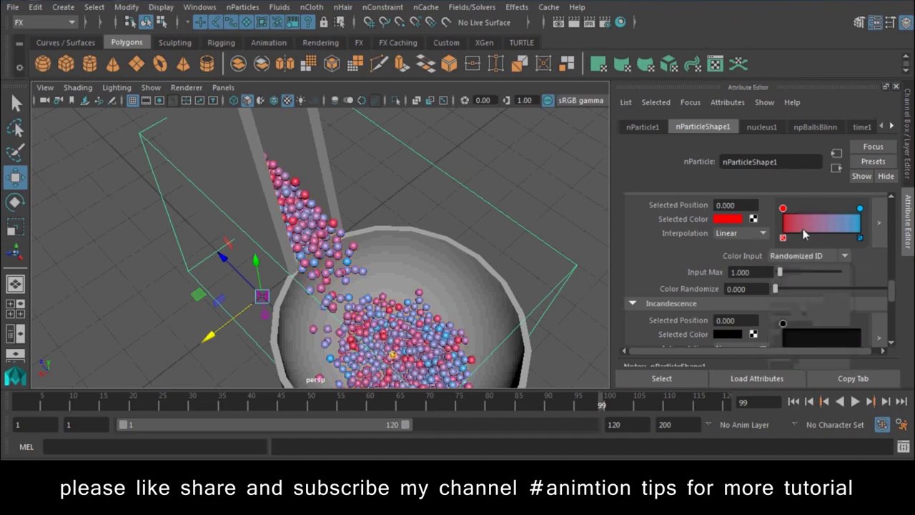
Add a third colour point to the ramp at position 0.417.
{"action": "scroll", "coordinate": [409, 360], "scroll_direction": "up", "scroll_amount": 5}
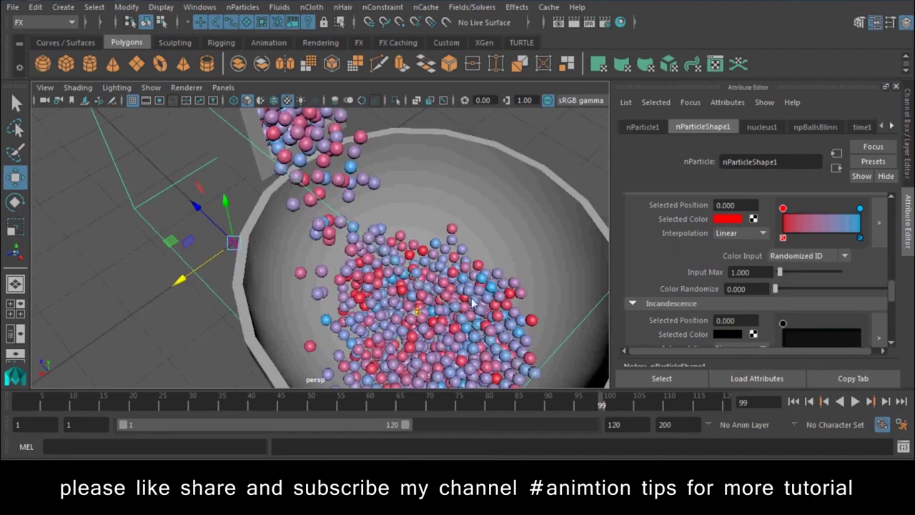
{"action": "left_click_drag", "start_coordinate": [371, 276], "coordinate": [379, 307], "text": "alt"}
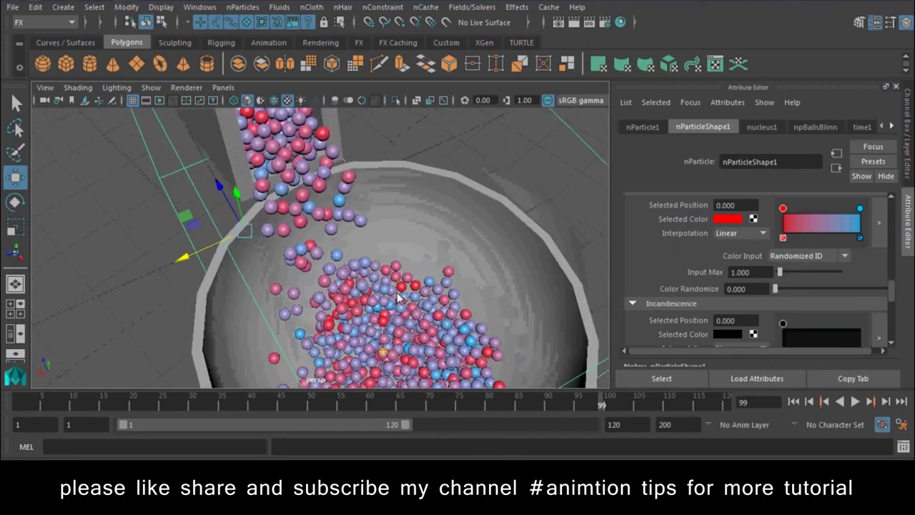
{"action": "left_click", "coordinate": [816, 225]}
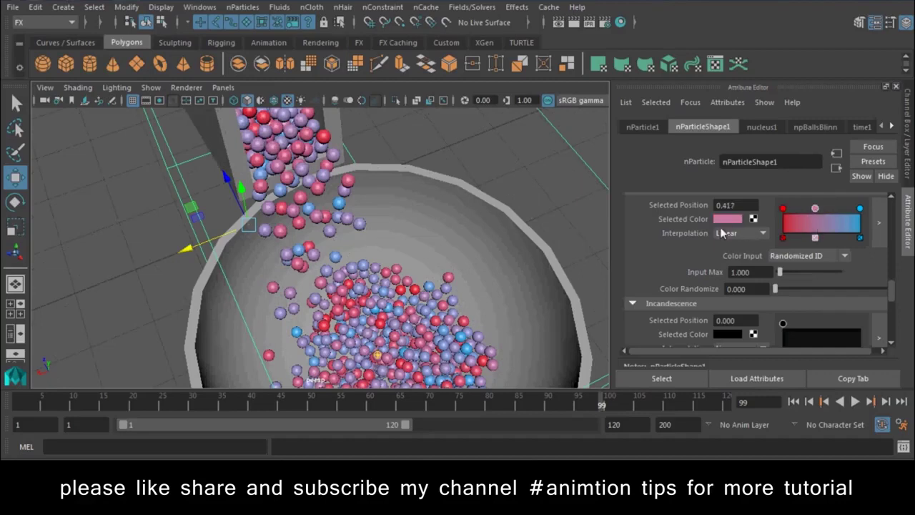
Make the new middle ramp point green, keeping Randomized ID as the colour input.
{"action": "left_click", "coordinate": [727, 219]}
{"action": "left_click", "coordinate": [356, 174]}
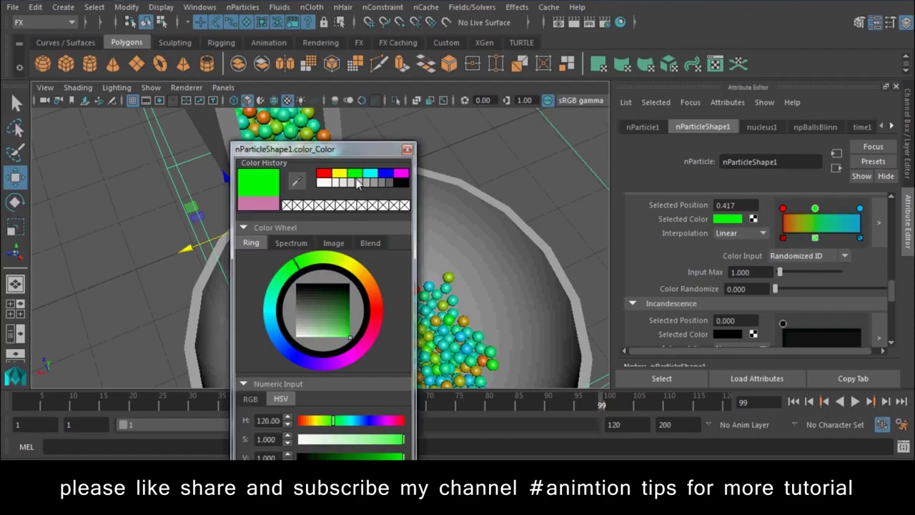
{"action": "key", "text": "Return"}
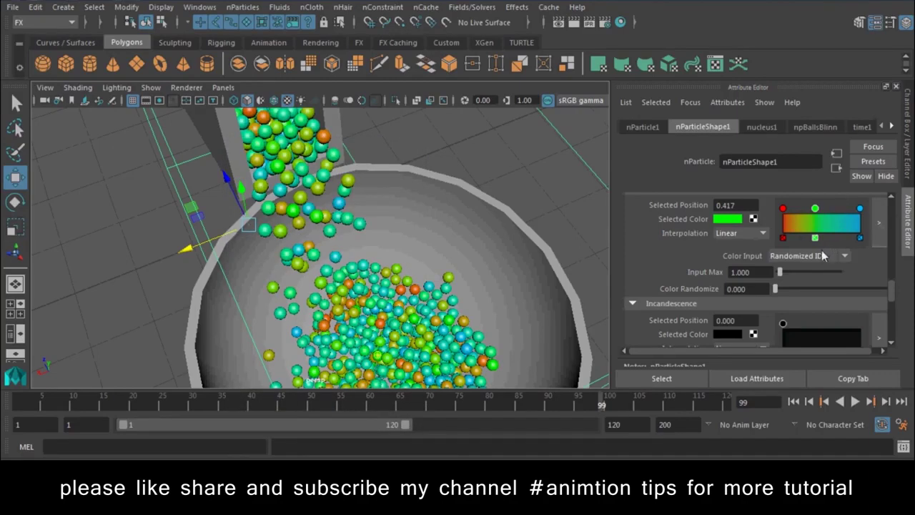
{"action": "left_click", "coordinate": [824, 256]}
{"action": "left_click", "coordinate": [824, 256]}
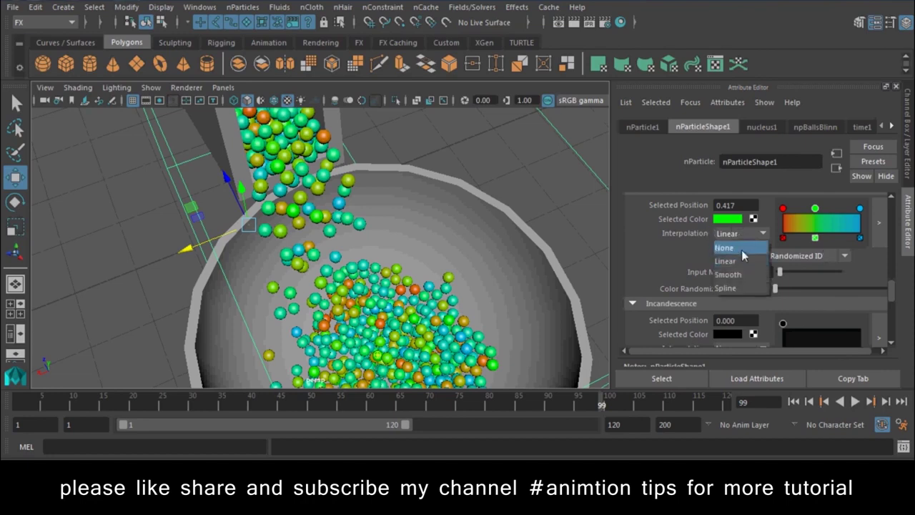
Rewind to frame 1, play the pour, and orbit to watch the multicolour balls fall.
{"action": "left_click", "coordinate": [795, 402]}
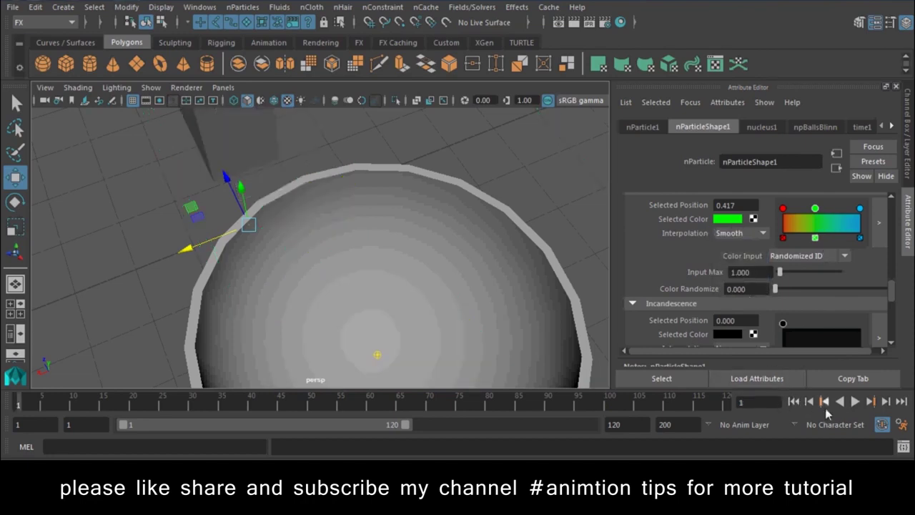
{"action": "left_click", "coordinate": [855, 402]}
{"action": "mouse_move", "coordinate": [430, 229]}
{"action": "left_mouse_down", "text": "alt"}
{"action": "mouse_move", "coordinate": [451, 295]}
{"action": "mouse_move", "coordinate": [466, 287]}
{"action": "mouse_move", "coordinate": [474, 320]}
{"action": "mouse_move", "coordinate": [476, 308]}
{"action": "mouse_move", "coordinate": [545, 288]}
{"action": "left_mouse_up", "text": "alt"}
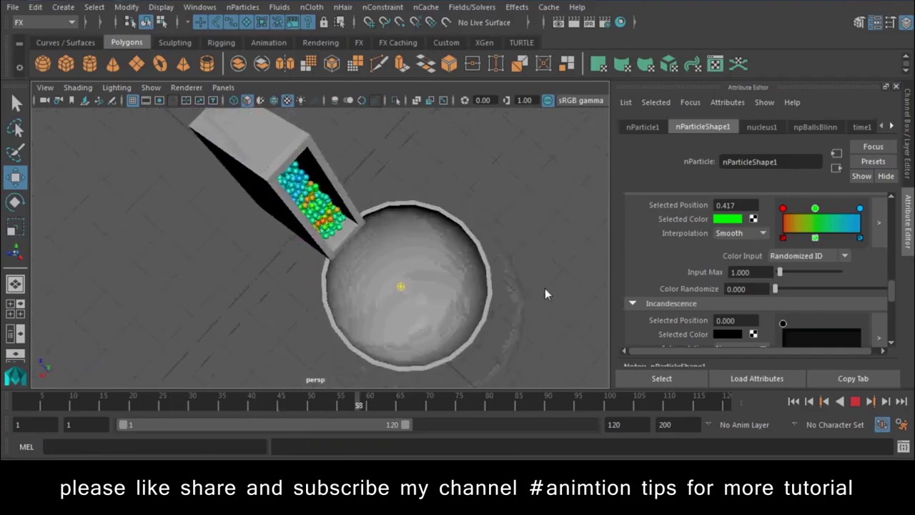